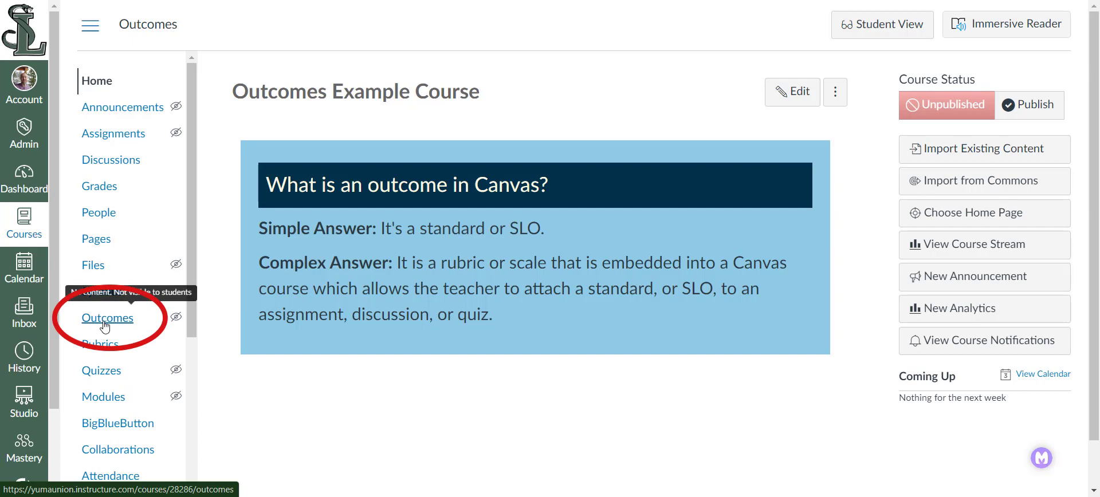
Open the Outcomes page of the Outcomes Example Course
{"action": "left_click", "coordinate": [105, 319]}
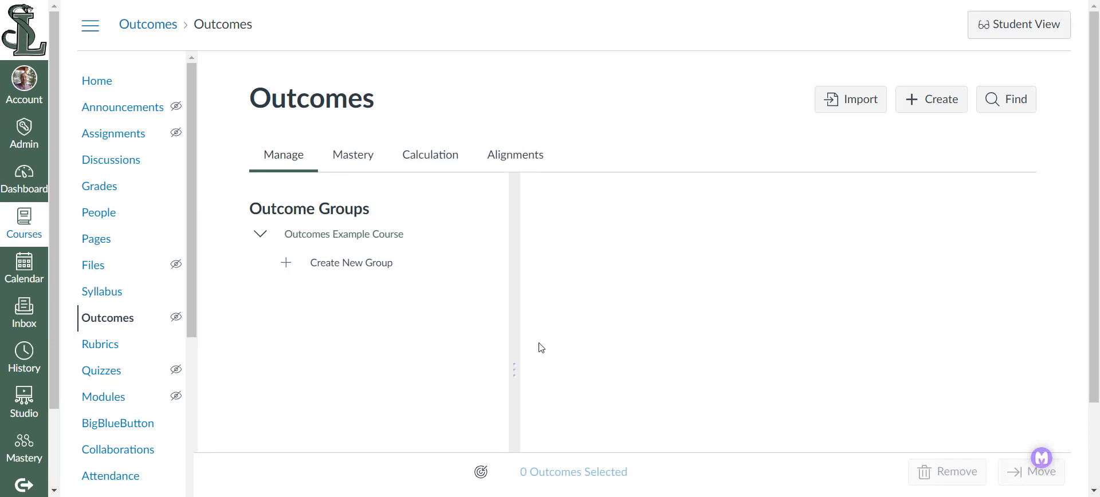
{"action": "left_click", "coordinate": [284, 267]}
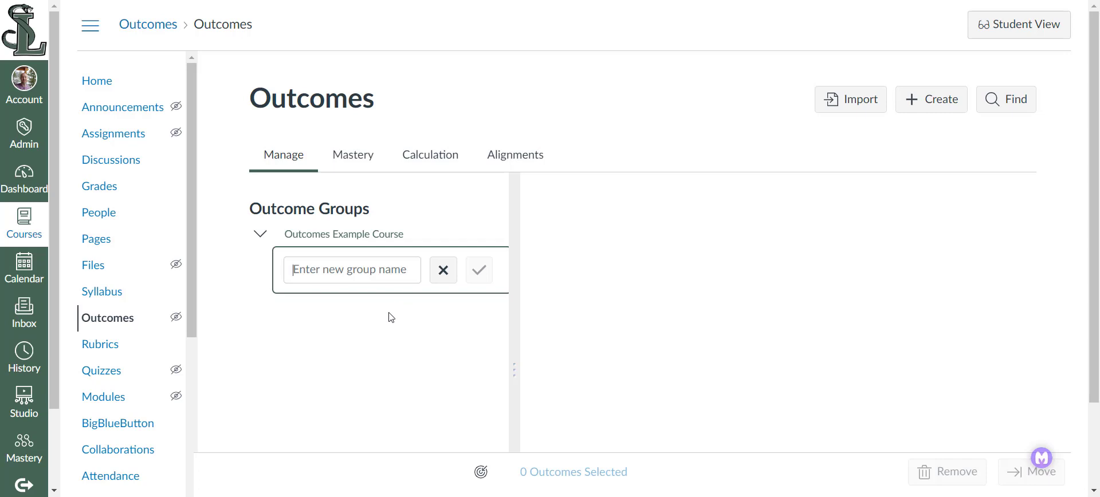
{"action": "left_click", "coordinate": [442, 278]}
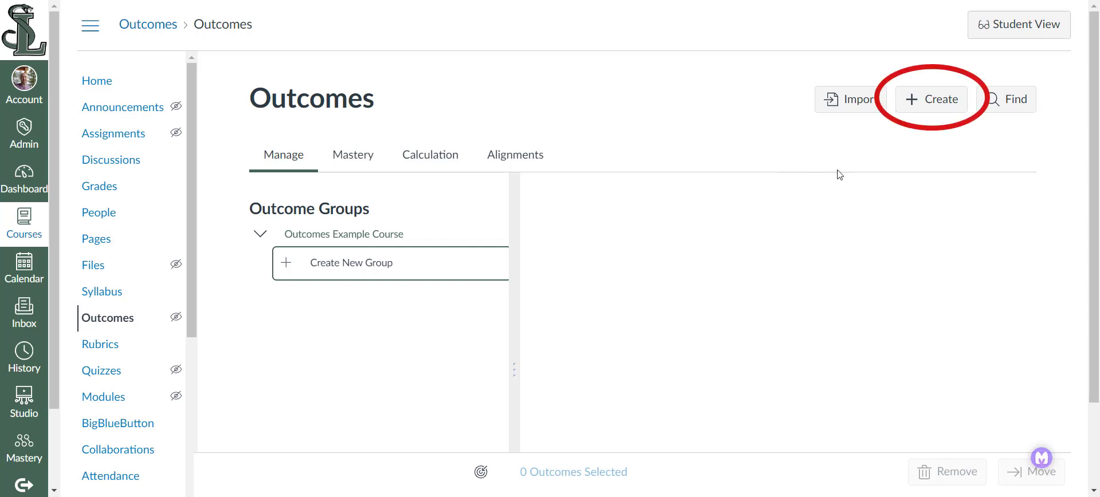
Start a new outcome named SLO 1.1 with the friendly name State Building
{"action": "left_click", "coordinate": [938, 108]}
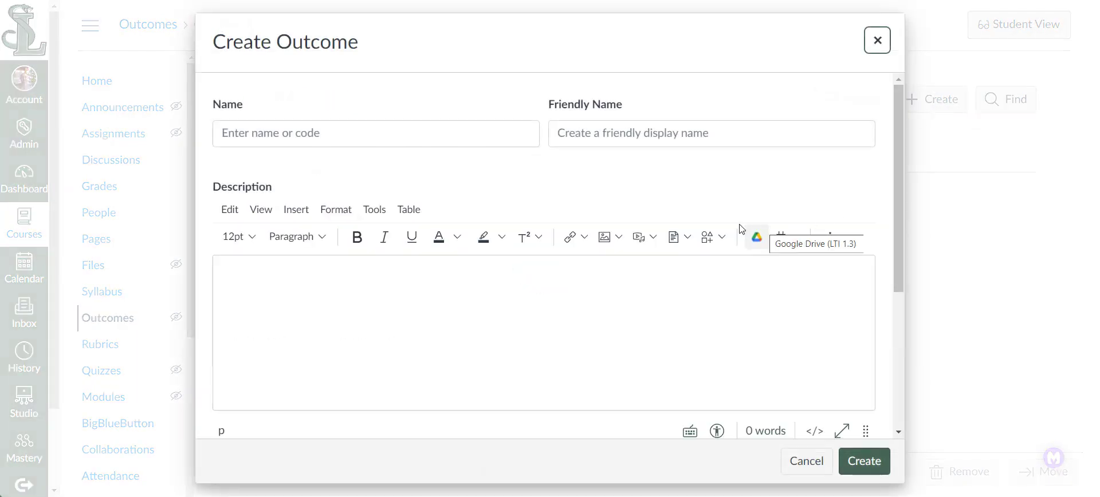
{"action": "left_click", "coordinate": [276, 138]}
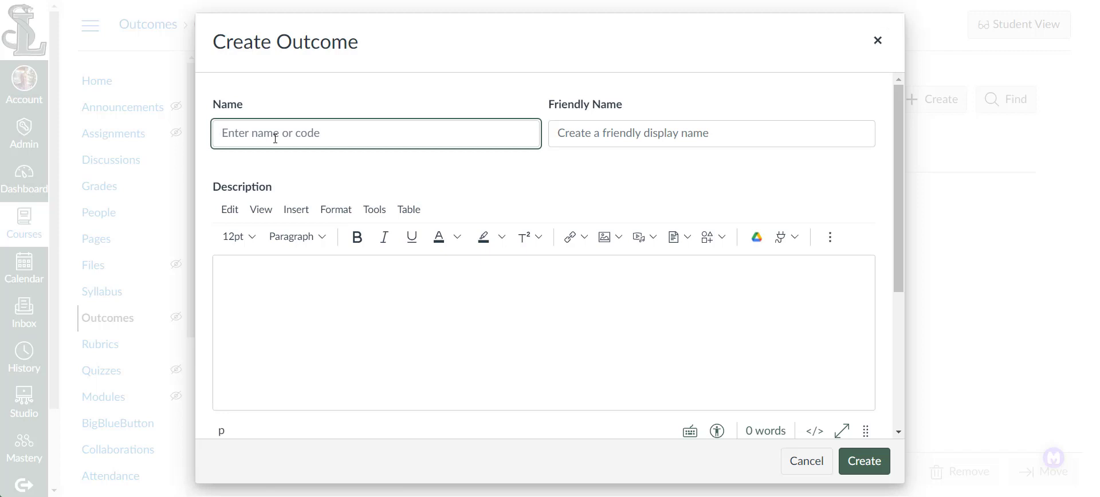
{"action": "type", "text": "SLO 1.1"}
{"action": "left_click", "coordinate": [625, 136]}
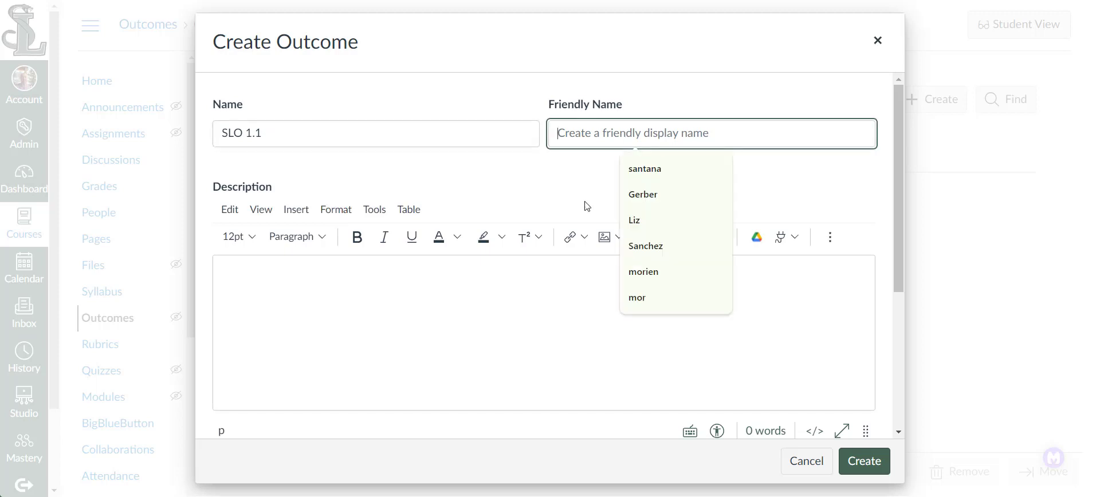
{"action": "left_click", "coordinate": [593, 272]}
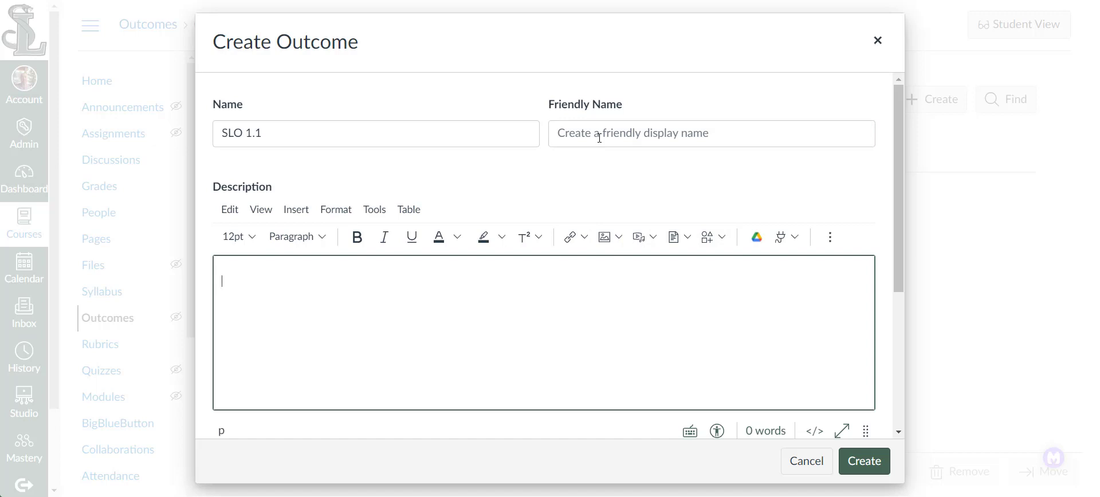
{"action": "left_click", "coordinate": [599, 138]}
{"action": "type", "text": "State "}
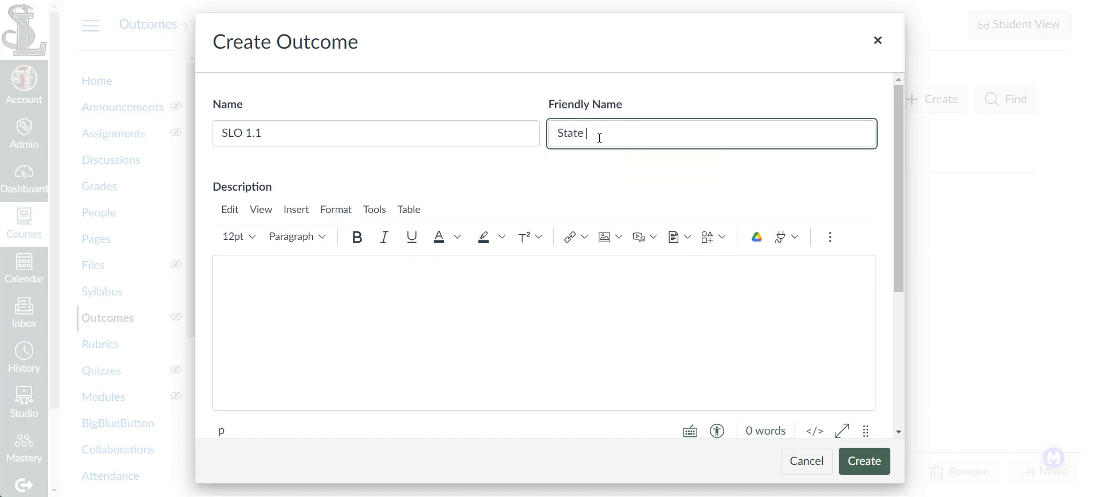
{"action": "type", "text": "Building"}
Enter "I can..." as the new outcome's description
{"action": "left_click", "coordinate": [526, 334]}
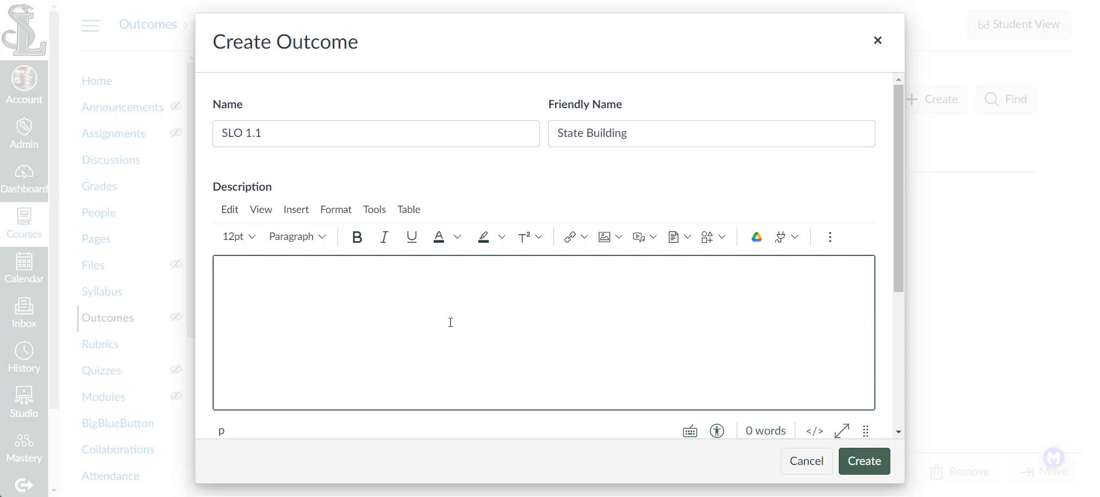
{"action": "type", "text": "I can.."}
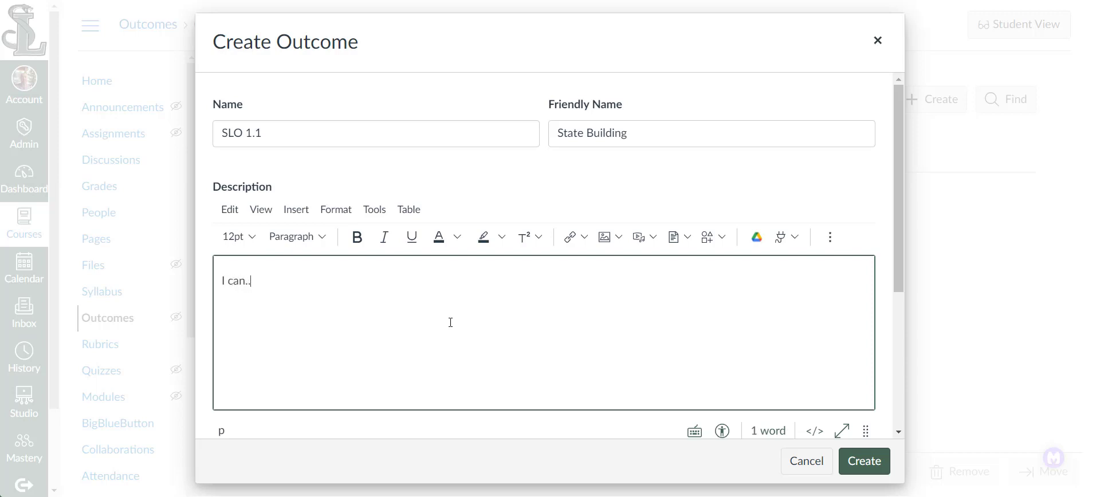
{"action": "type", "text": "."}
Create a new group called Parent 1 as the outcome's location and save the outcome in it
{"action": "scroll", "coordinate": [457, 310], "scroll_direction": "down", "scroll_amount": 5}
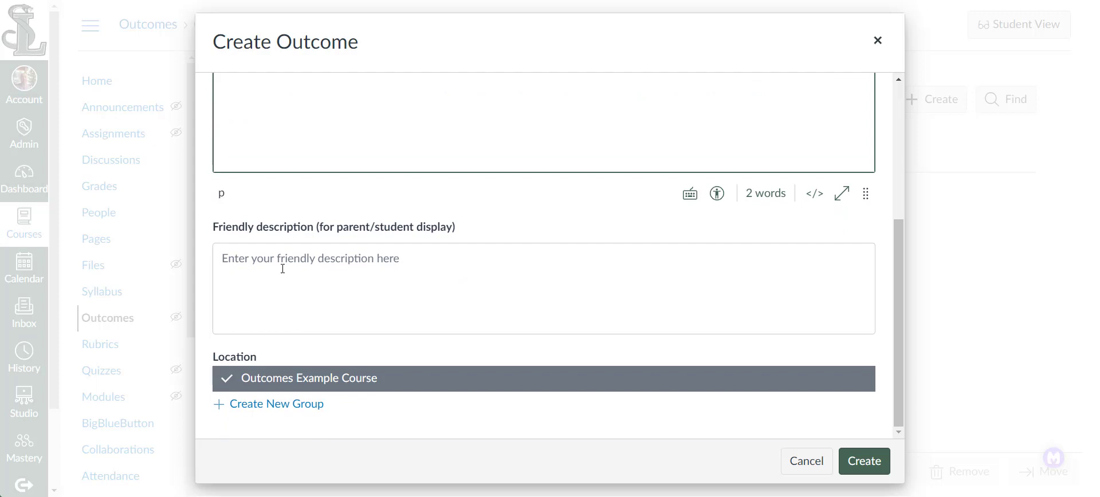
{"action": "scroll", "coordinate": [284, 265], "scroll_direction": "up", "scroll_amount": 5}
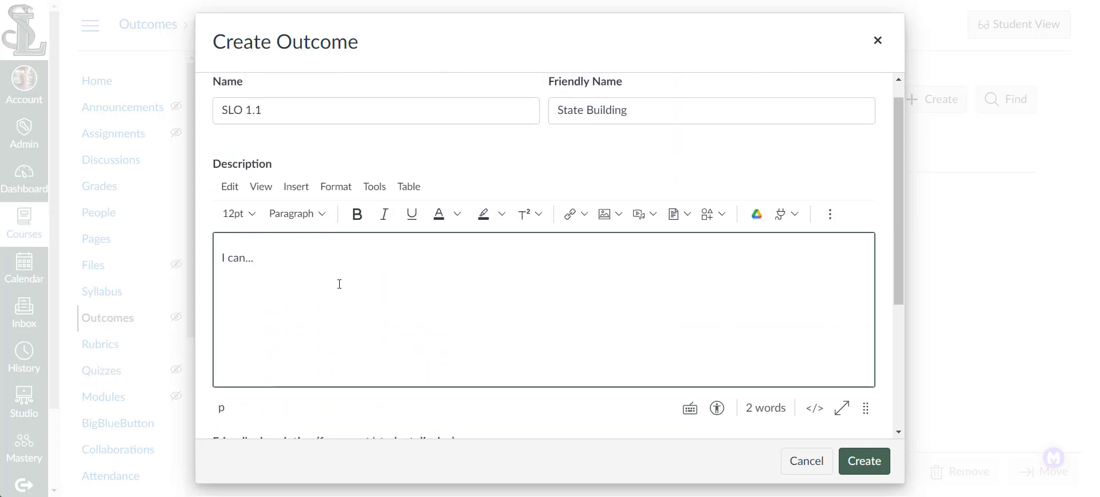
{"action": "scroll", "coordinate": [340, 284], "scroll_direction": "down", "scroll_amount": 3}
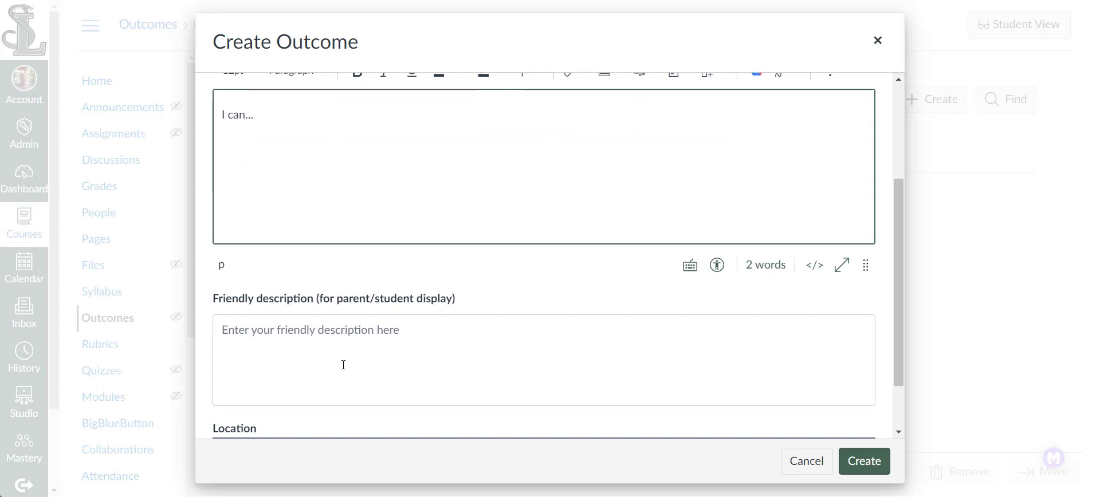
{"action": "scroll", "coordinate": [371, 320], "scroll_direction": "down", "scroll_amount": 2}
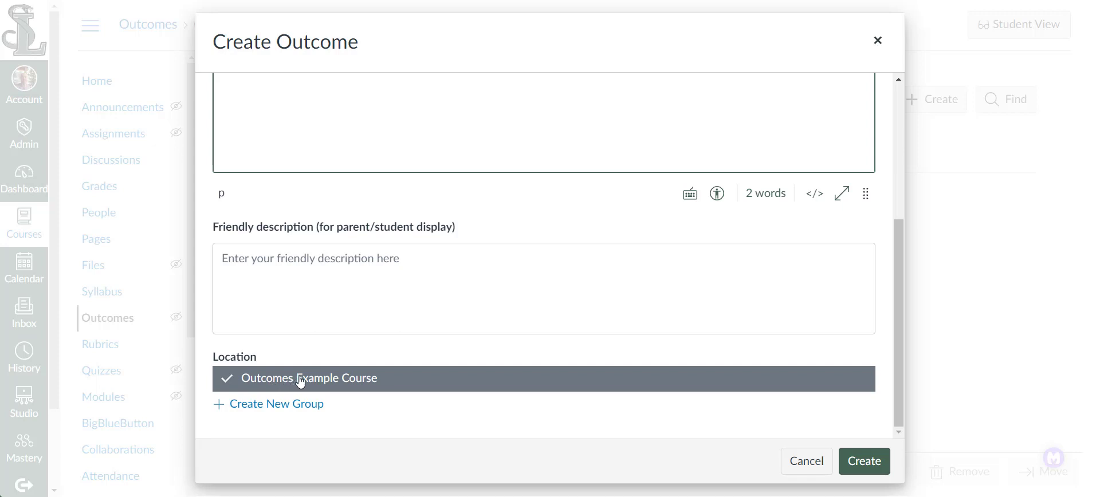
{"action": "left_click", "coordinate": [247, 404]}
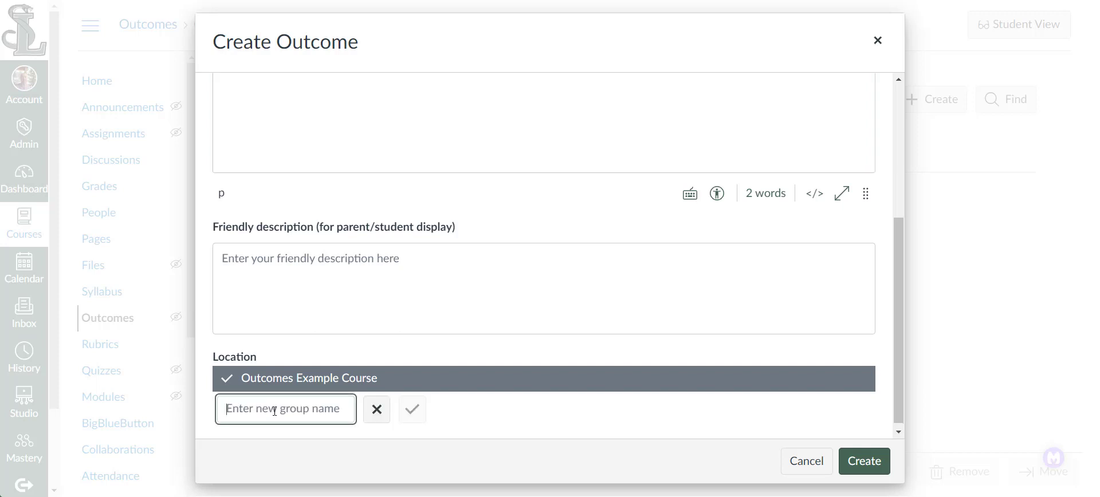
{"action": "type", "text": "Parent 1"}
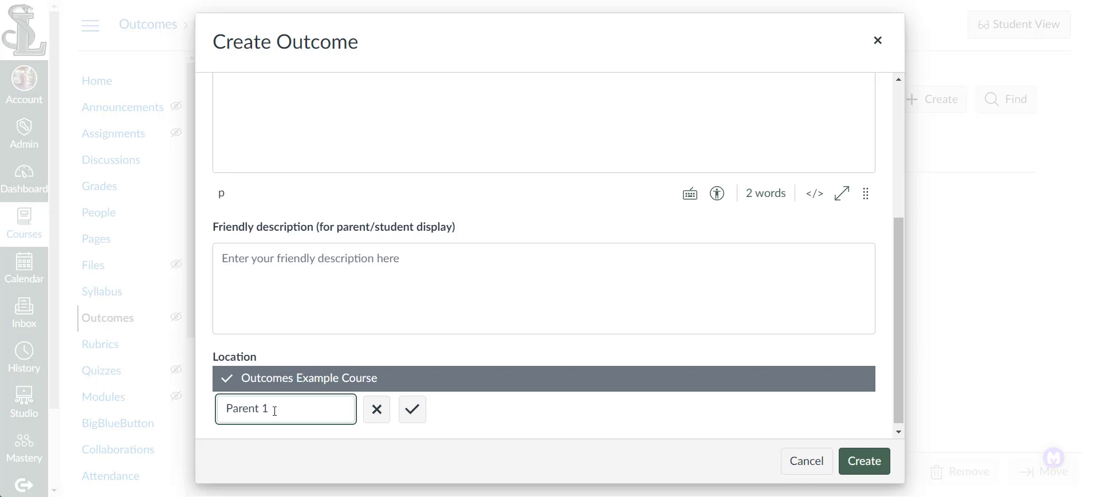
{"action": "left_click", "coordinate": [421, 414]}
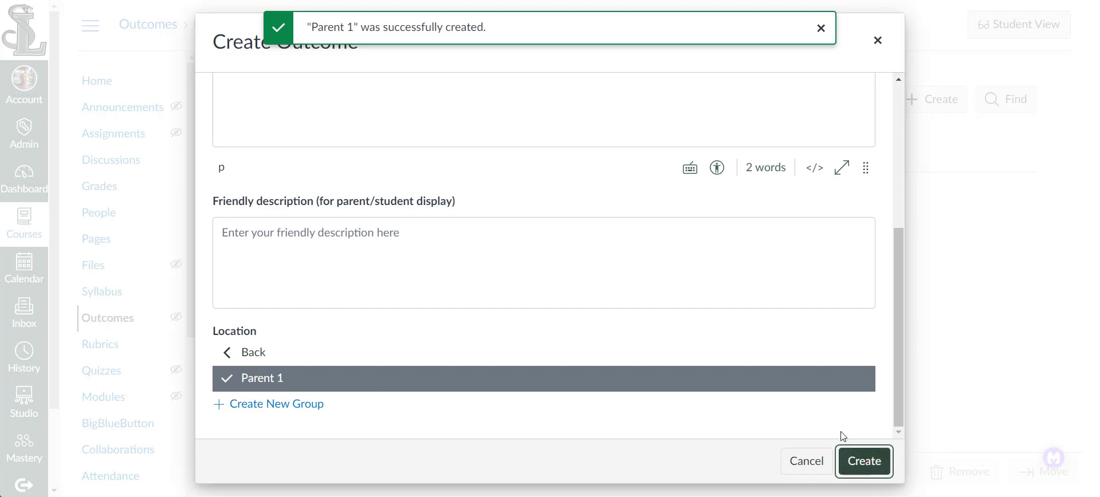
{"action": "scroll", "coordinate": [613, 213], "scroll_direction": "up", "scroll_amount": 5}
{"action": "scroll", "coordinate": [613, 214], "scroll_direction": "down", "scroll_amount": 5}
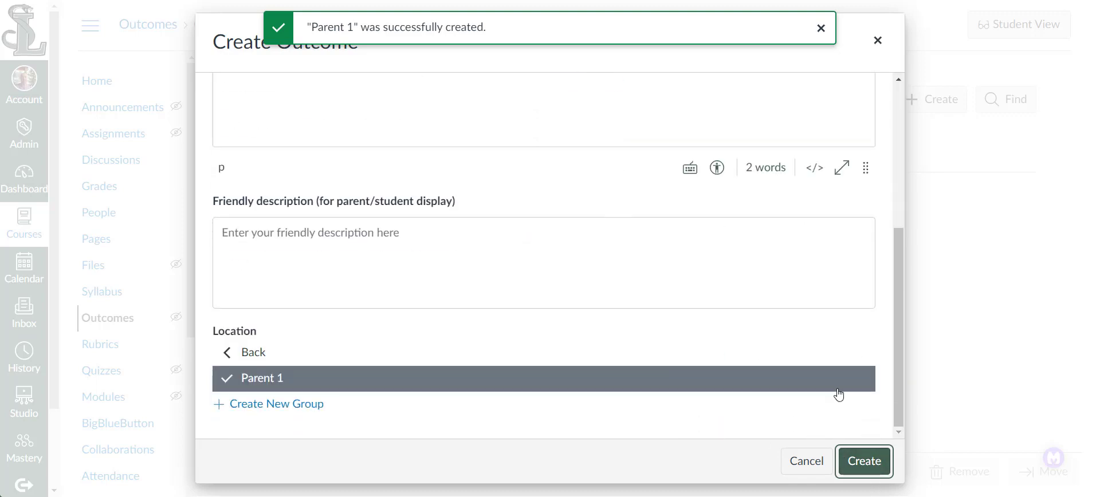
{"action": "left_click", "coordinate": [863, 460]}
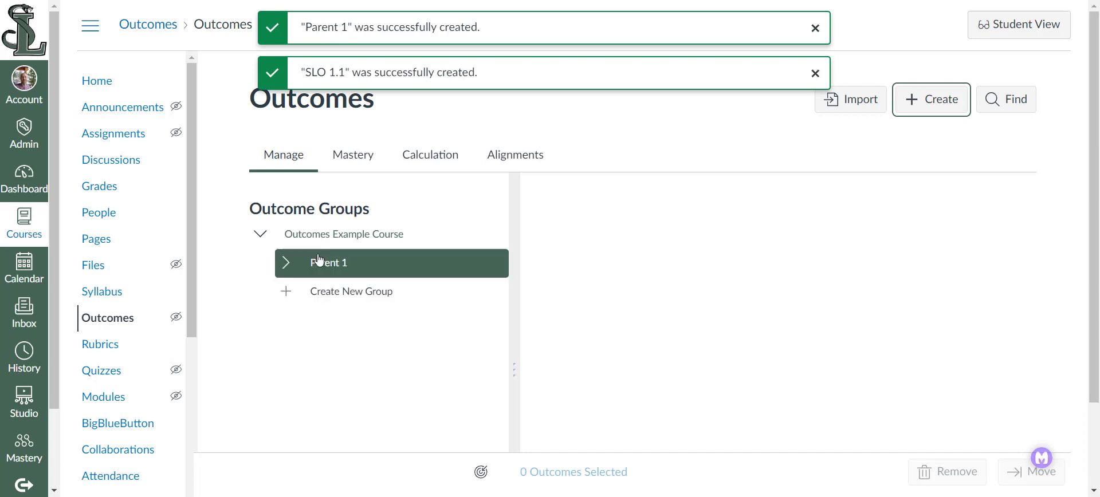
Expand the Parent 1 group to view its outcome, and examine the course's mastery scale
{"action": "left_click", "coordinate": [288, 263]}
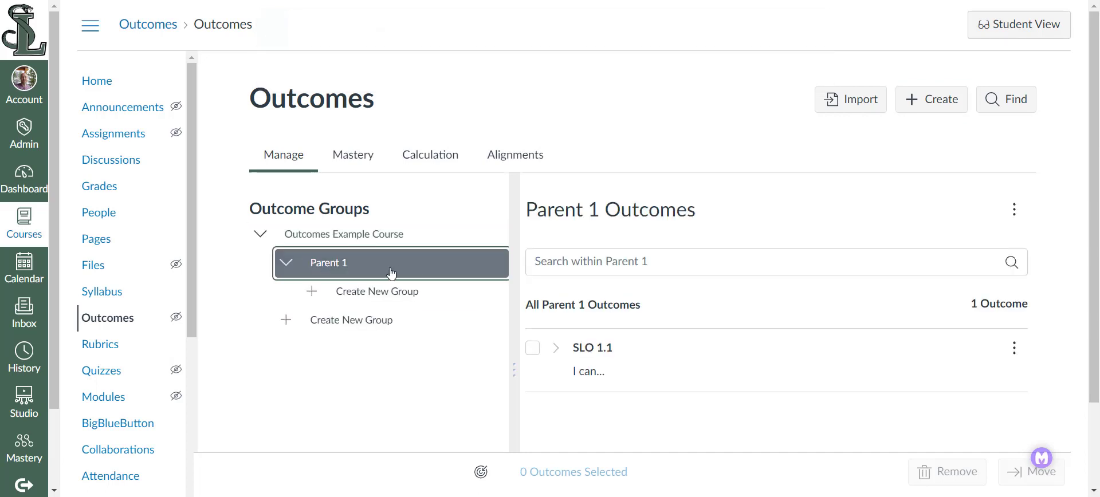
{"action": "scroll", "coordinate": [739, 321], "scroll_direction": "down", "scroll_amount": 2}
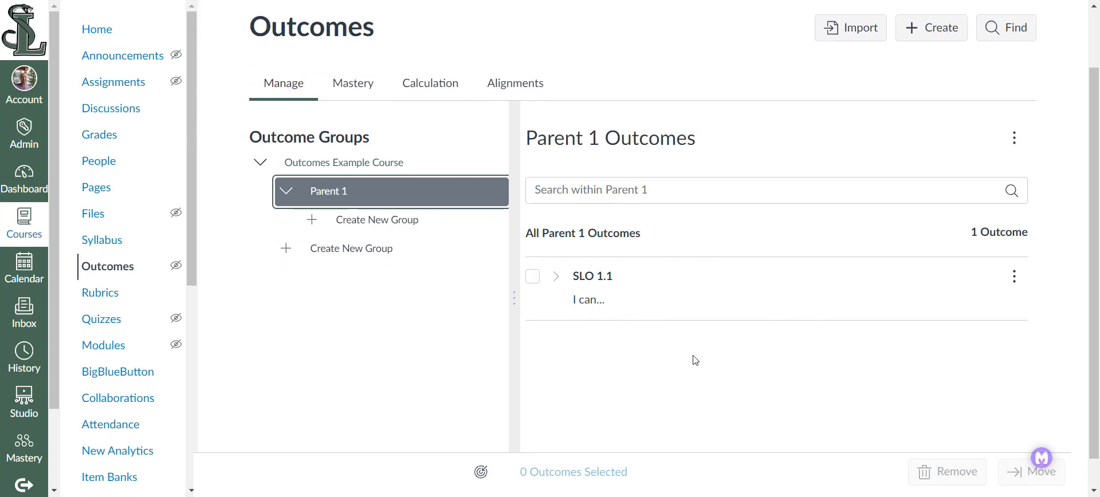
{"action": "left_click", "coordinate": [355, 93]}
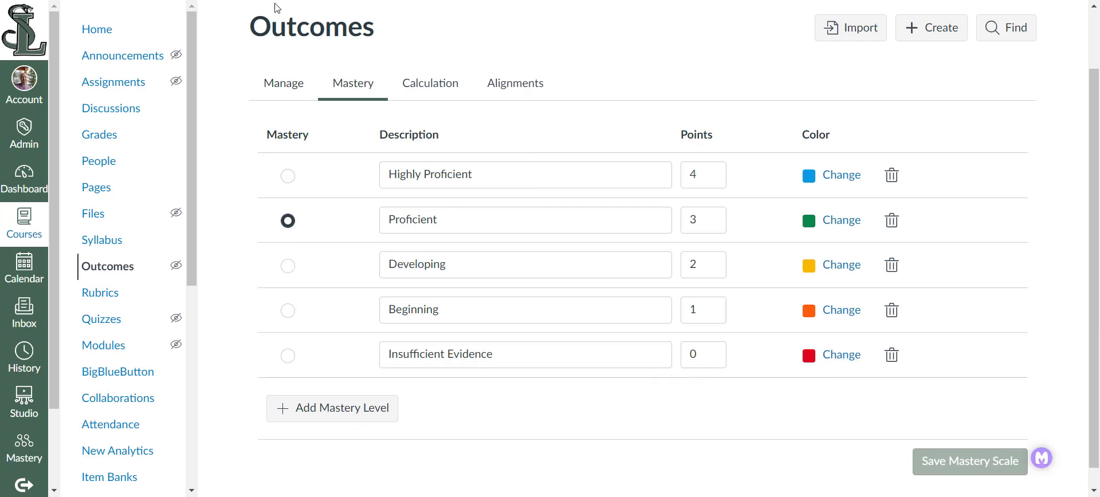
{"action": "left_click", "coordinate": [282, 86]}
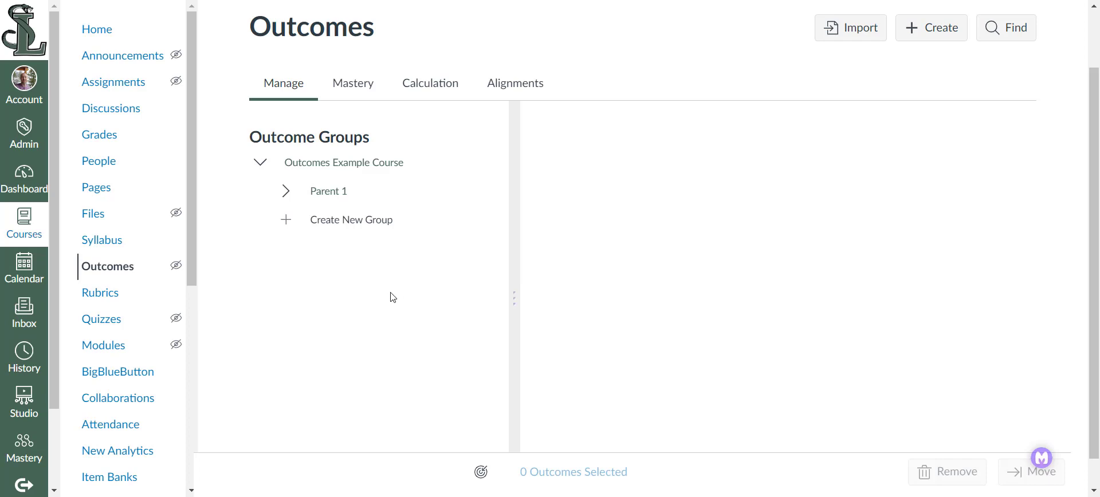
Remove the SLO 1.1 outcome from the Parent 1 group
{"action": "left_click", "coordinate": [312, 192]}
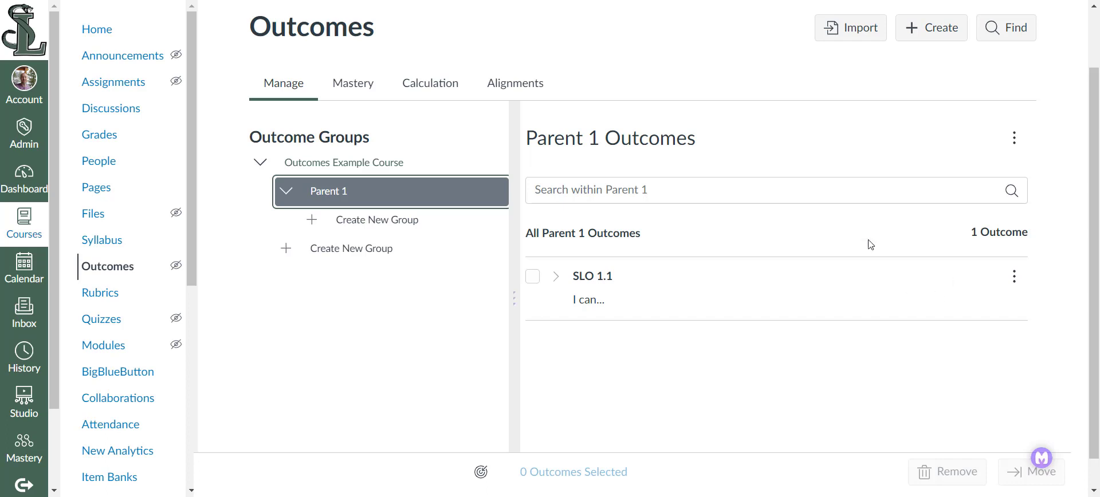
{"action": "left_click", "coordinate": [1013, 279]}
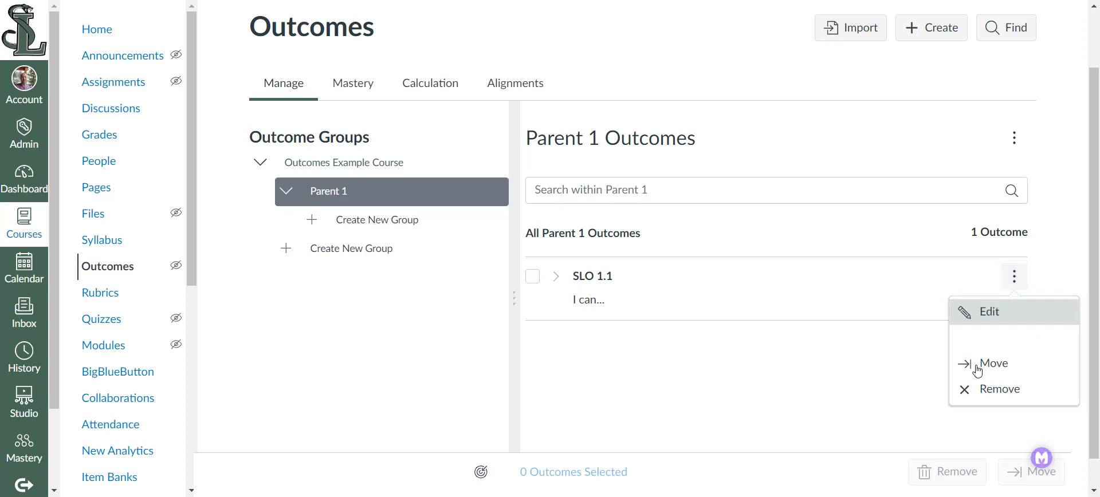
{"action": "left_click", "coordinate": [1000, 390]}
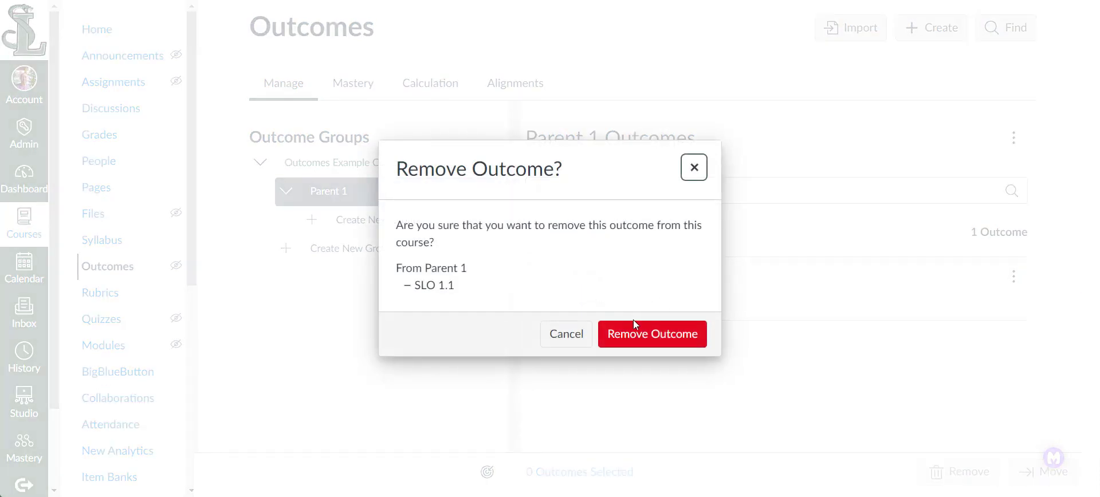
{"action": "left_click", "coordinate": [650, 343]}
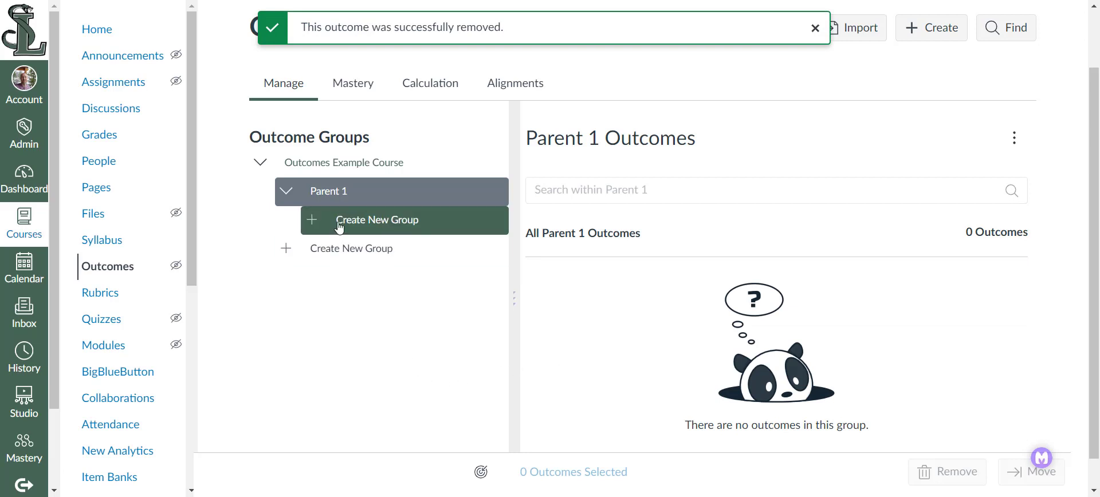
Remove the Parent 1 group from the course's outcomes
{"action": "left_click", "coordinate": [356, 194]}
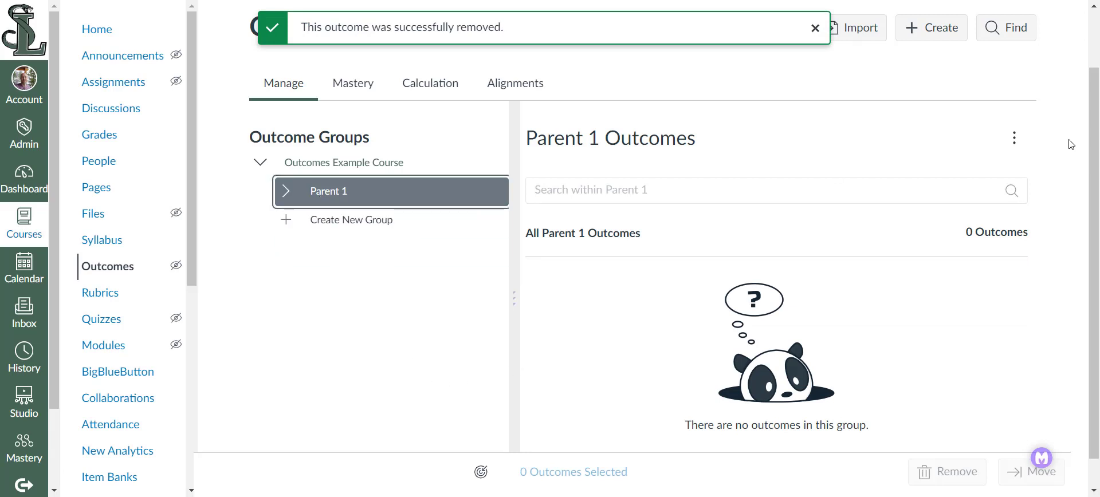
{"action": "left_click", "coordinate": [1010, 141]}
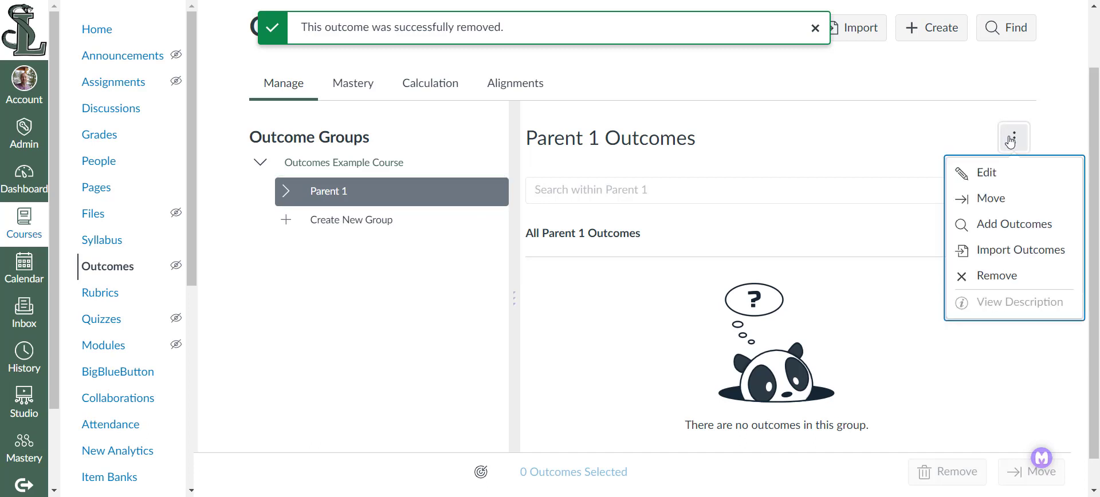
{"action": "left_click", "coordinate": [993, 278]}
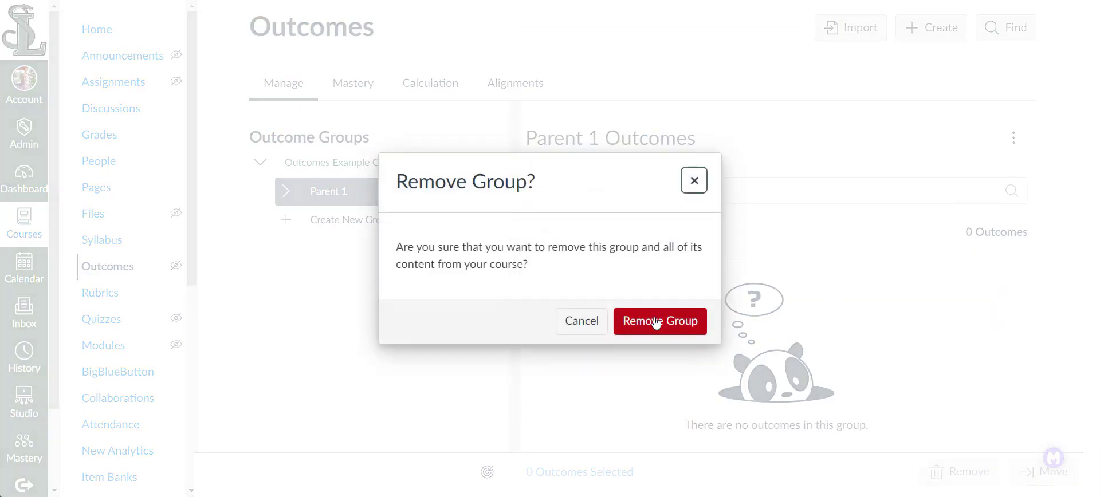
{"action": "left_click", "coordinate": [656, 321]}
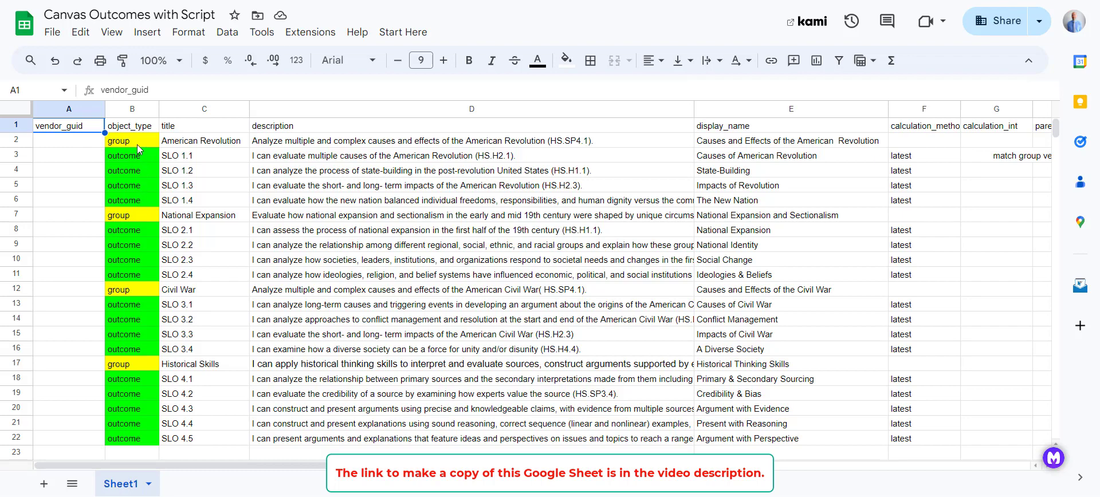
In the Canvas Outcomes with Script Google Sheet, insert one row below SLO 1.4 and select the new row's object_type cell
{"action": "scroll", "coordinate": [189, 274], "scroll_direction": "down", "scroll_amount": 1}
{"action": "scroll", "coordinate": [184, 269], "scroll_direction": "up", "scroll_amount": 1}
{"action": "left_click", "coordinate": [13, 199]}
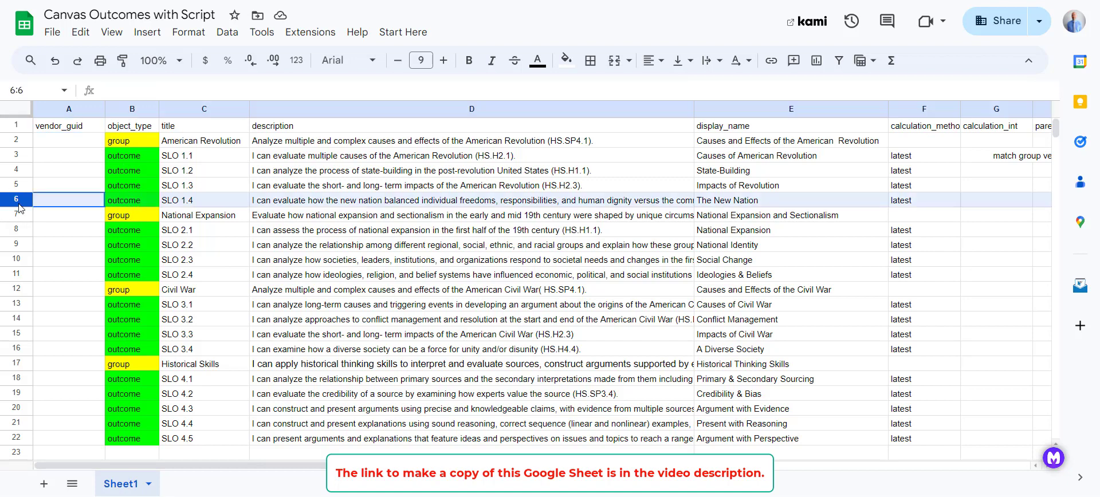
{"action": "right_click", "coordinate": [13, 199]}
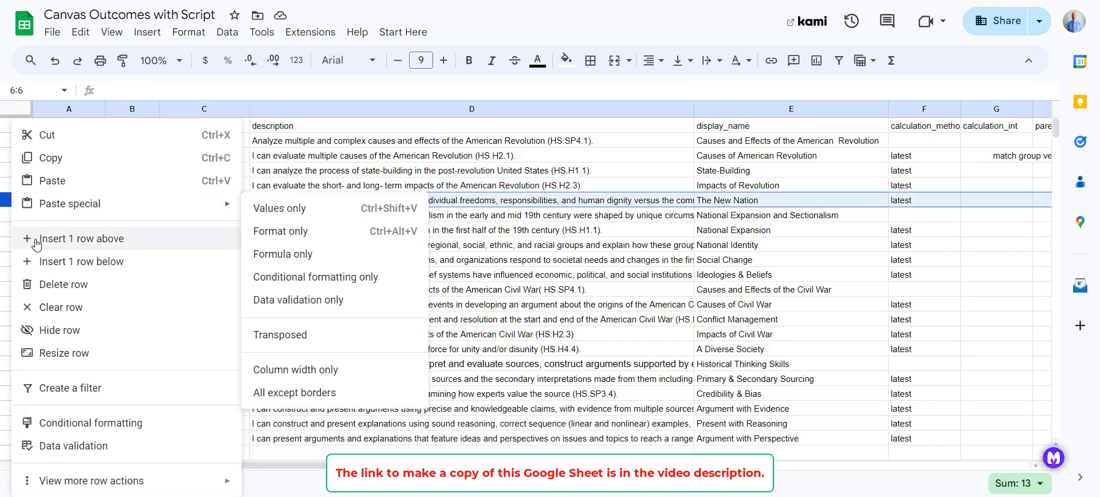
{"action": "left_click", "coordinate": [49, 259]}
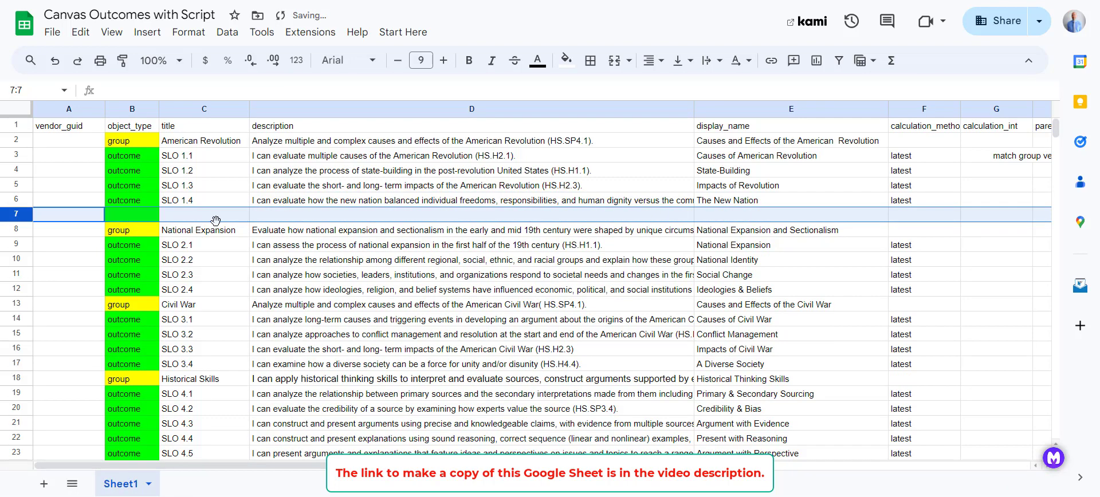
{"action": "left_click", "coordinate": [129, 214]}
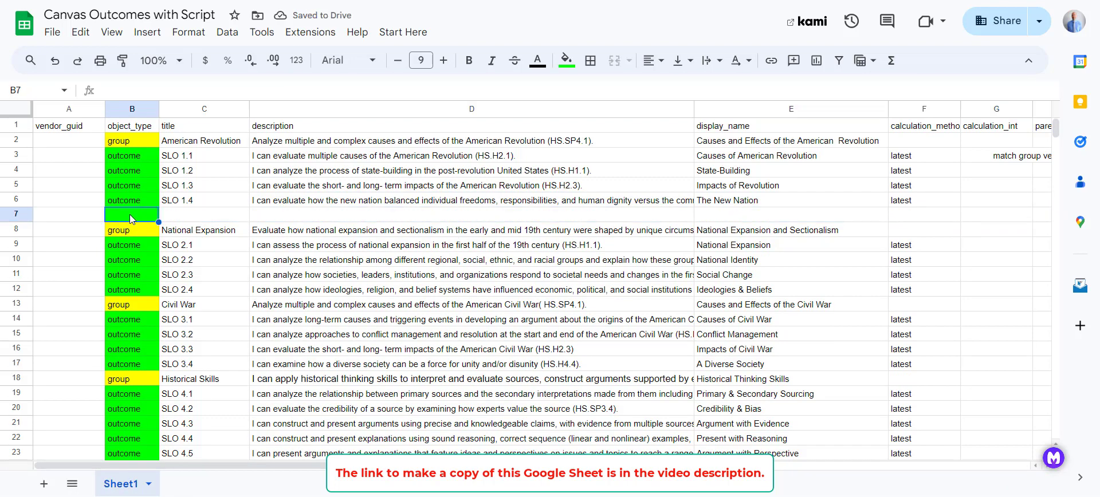
Fill the new row below SLO 1.4 with object_type outcome and title SLO 1.5, and select its description cell
{"action": "type", "text": "out"}
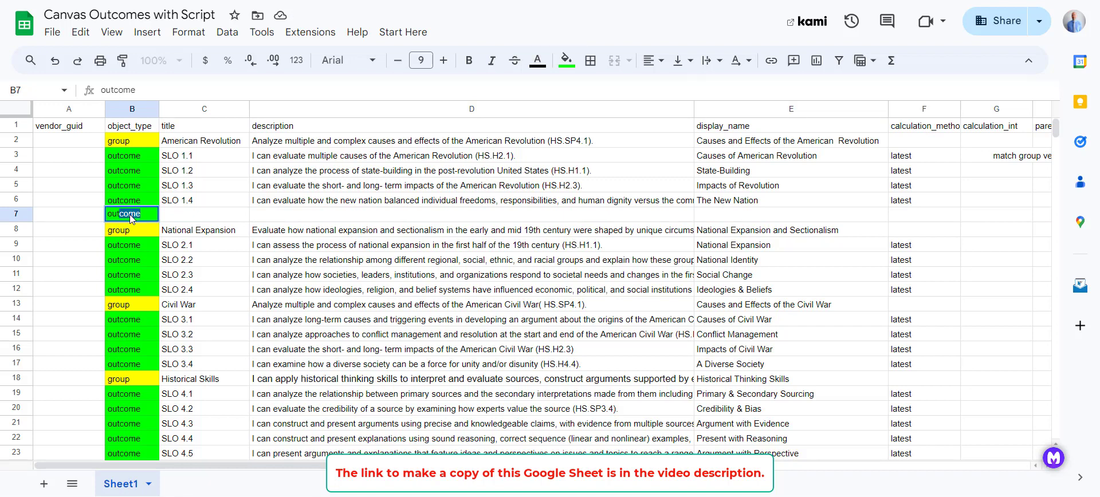
{"action": "key", "text": "Tab"}
{"action": "type", "text": "S"}
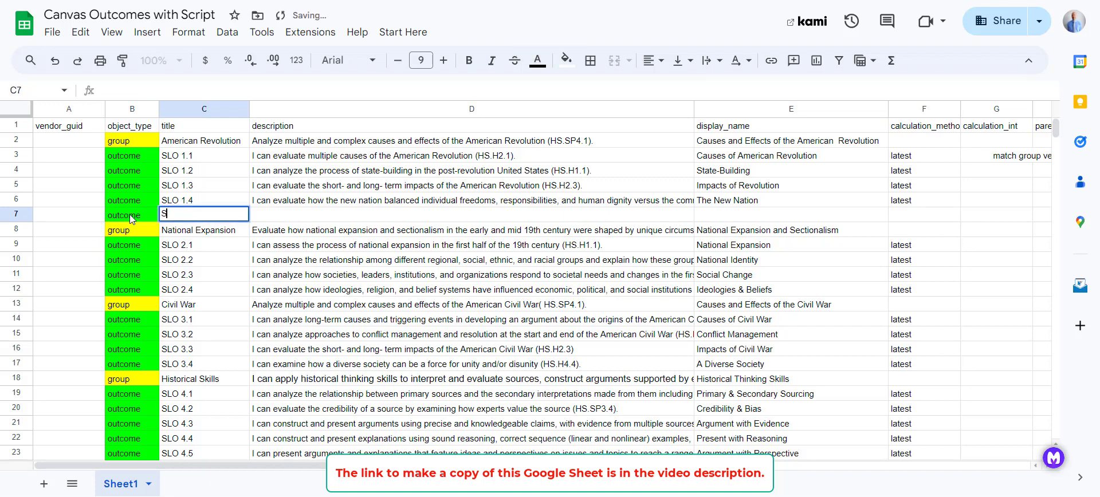
{"action": "type", "text": "LO 1.5"}
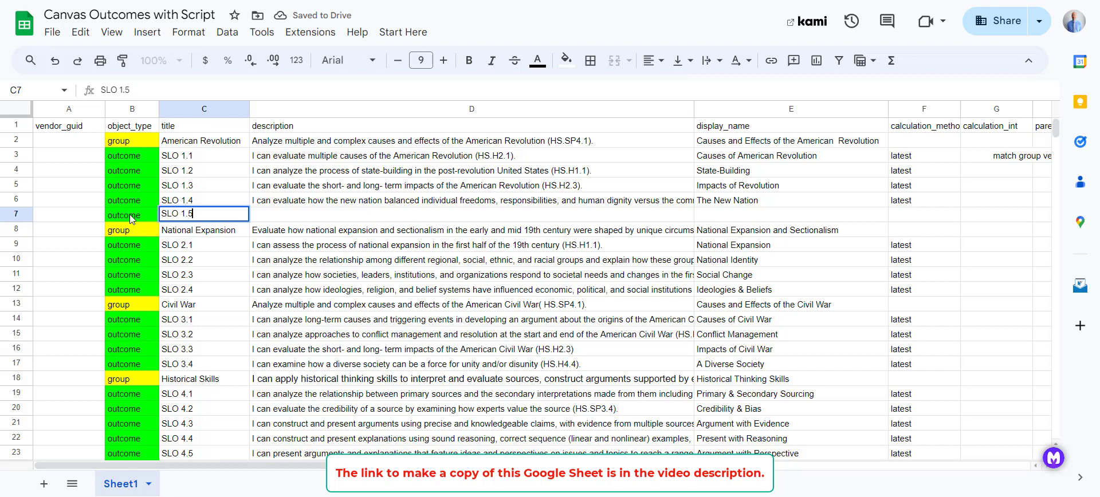
{"action": "left_click", "coordinate": [289, 215]}
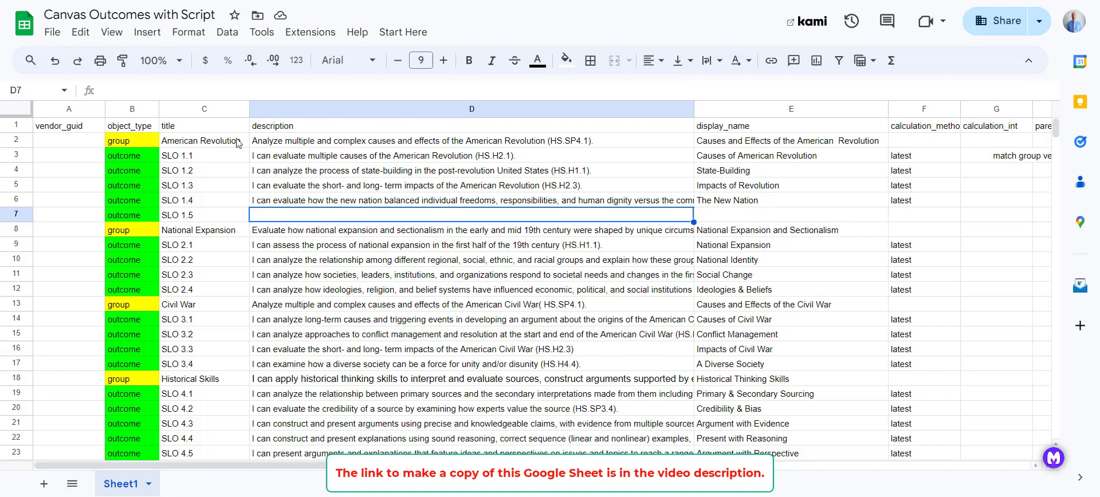
Examine the title, description and calculation_method entries of the SLO 1.1 outcome and the American Revolution group row
{"action": "left_click", "coordinate": [204, 160]}
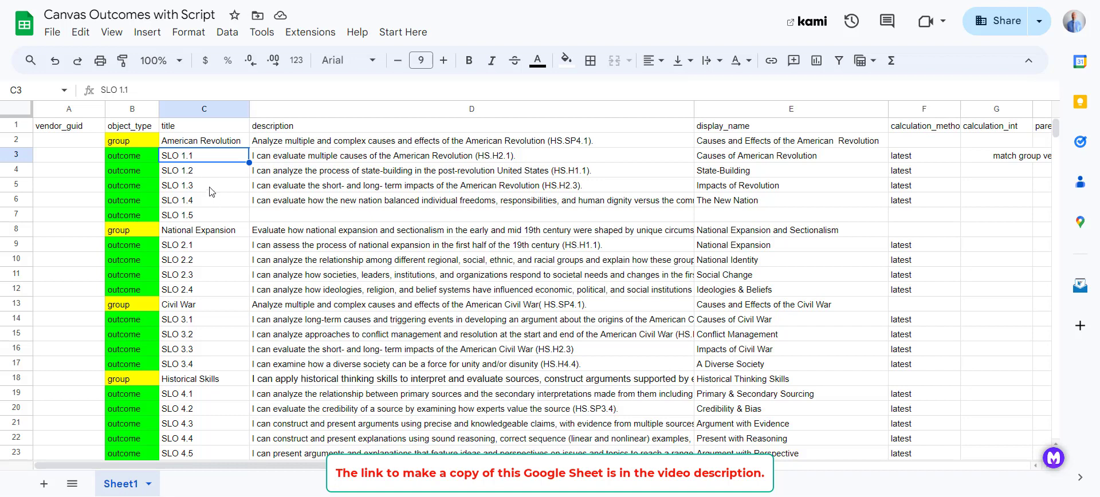
{"action": "left_click", "coordinate": [328, 160]}
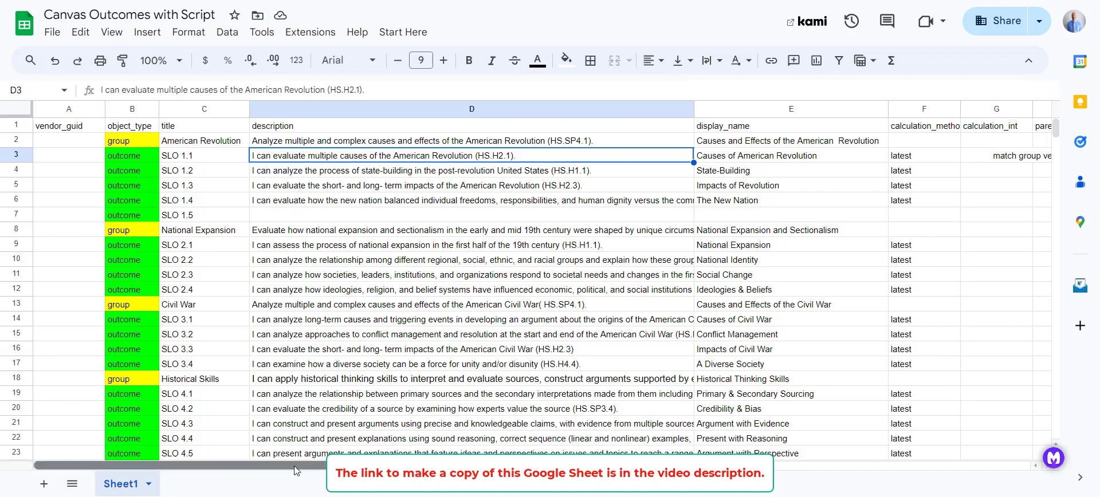
{"action": "left_click_drag", "start_coordinate": [308, 465], "coordinate": [378, 465]}
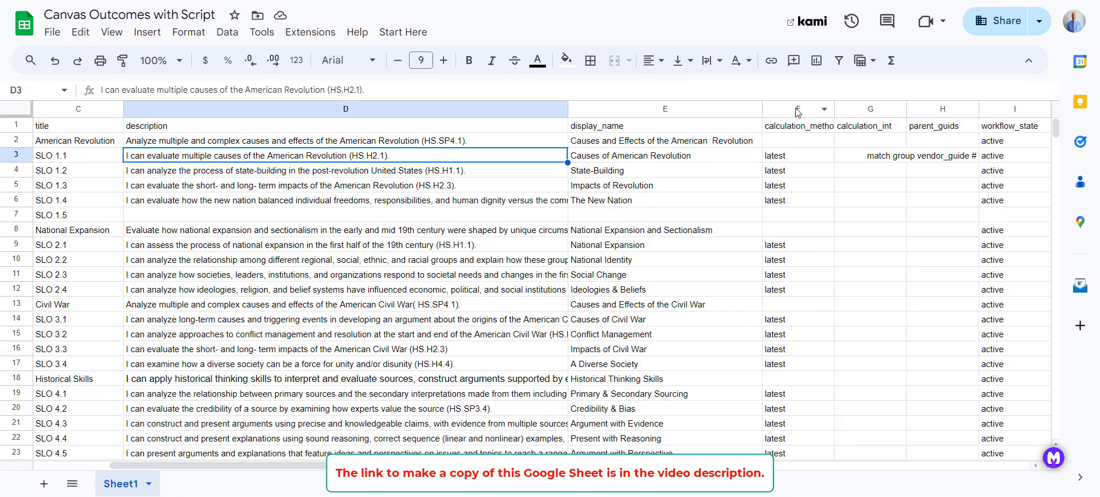
{"action": "left_click", "coordinate": [798, 159]}
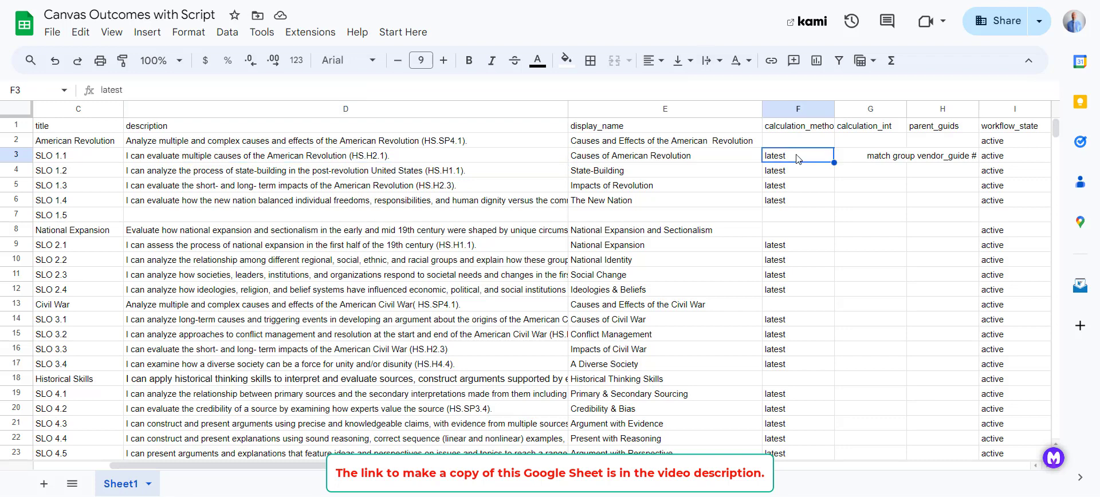
{"action": "left_click", "coordinate": [794, 141]}
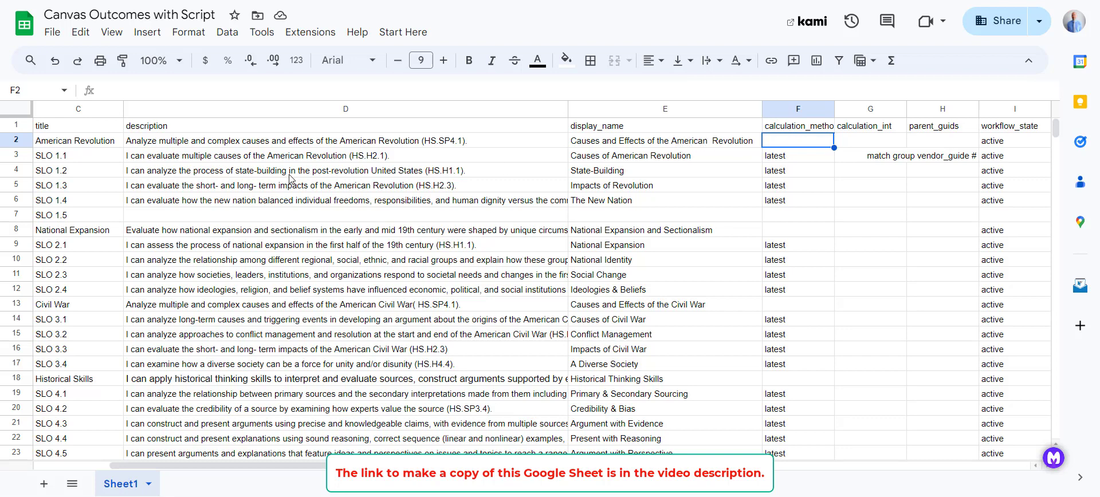
{"action": "left_click", "coordinate": [11, 142]}
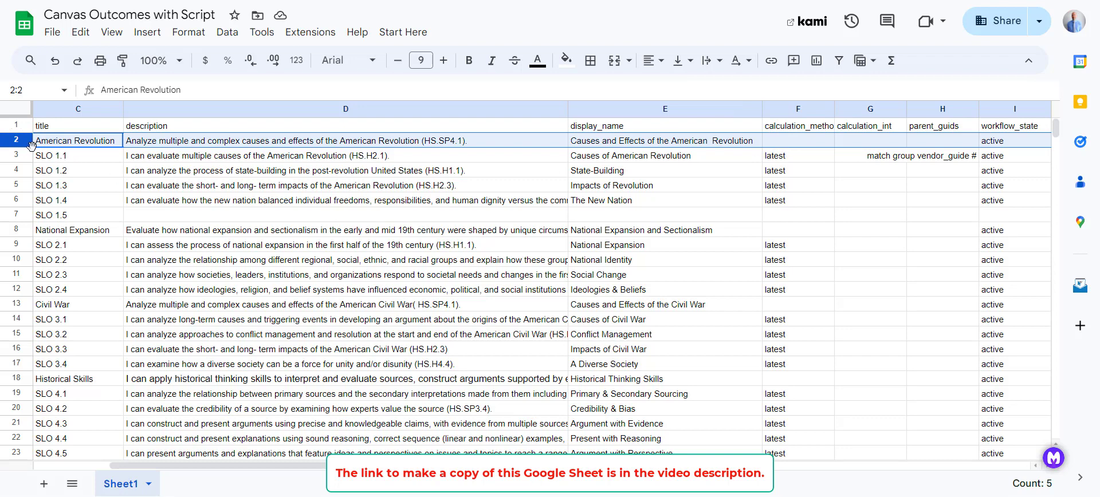
{"action": "left_click", "coordinate": [16, 161]}
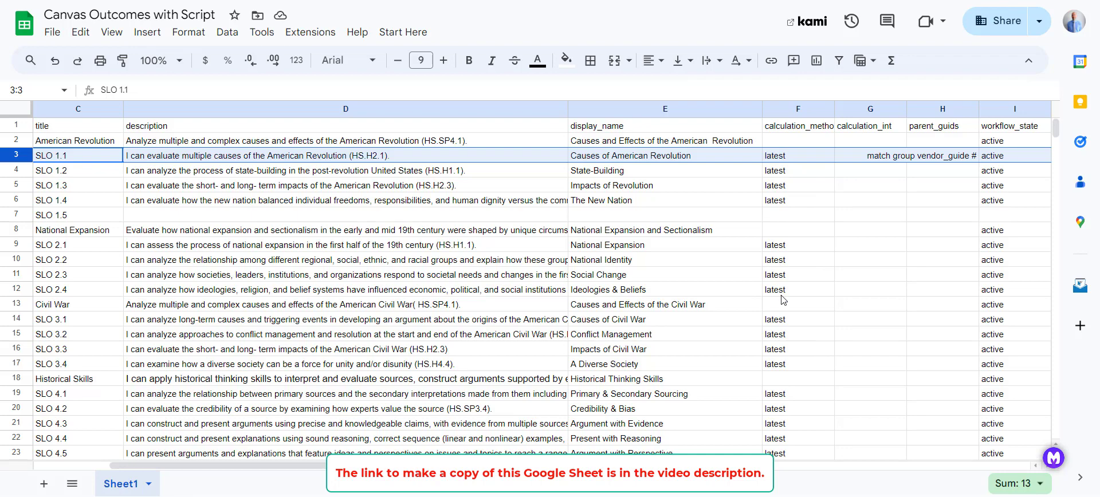
Copy the active workflow_state from the SLO 1.4 row into the SLO 1.5 row
{"action": "scroll", "coordinate": [782, 299], "scroll_direction": "down", "scroll_amount": 1}
{"action": "scroll", "coordinate": [782, 300], "scroll_direction": "up", "scroll_amount": 1}
{"action": "left_click_drag", "start_coordinate": [550, 465], "coordinate": [592, 465]}
{"action": "left_click_drag", "start_coordinate": [370, 465], "coordinate": [542, 490]}
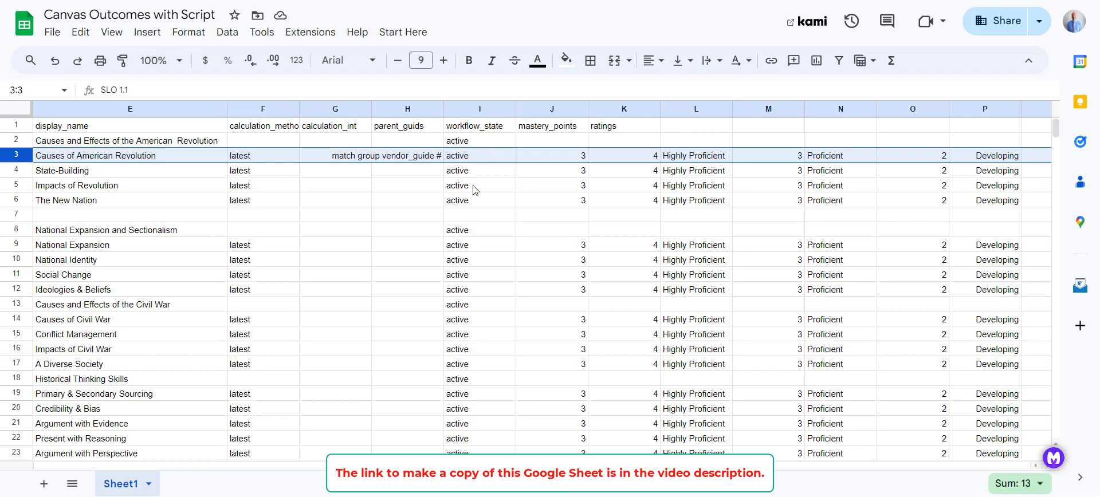
{"action": "left_click", "coordinate": [469, 204]}
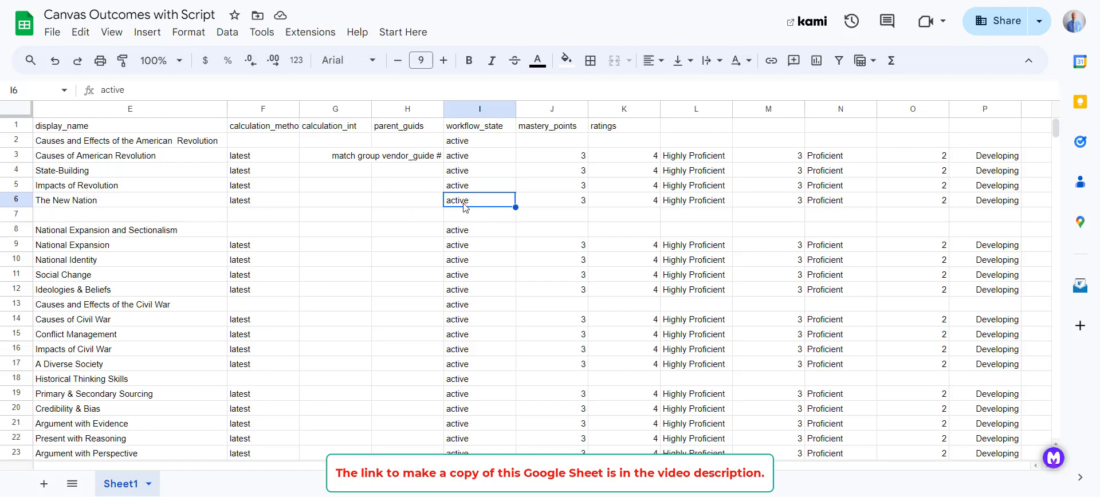
{"action": "key", "text": "ctrl+c"}
{"action": "left_click", "coordinate": [465, 215]}
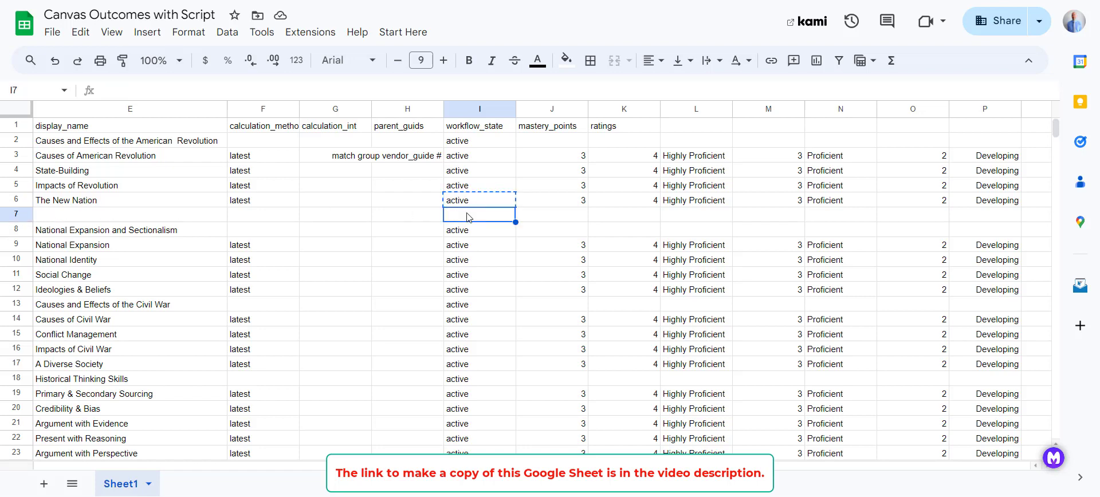
{"action": "key", "text": "ctrl+v"}
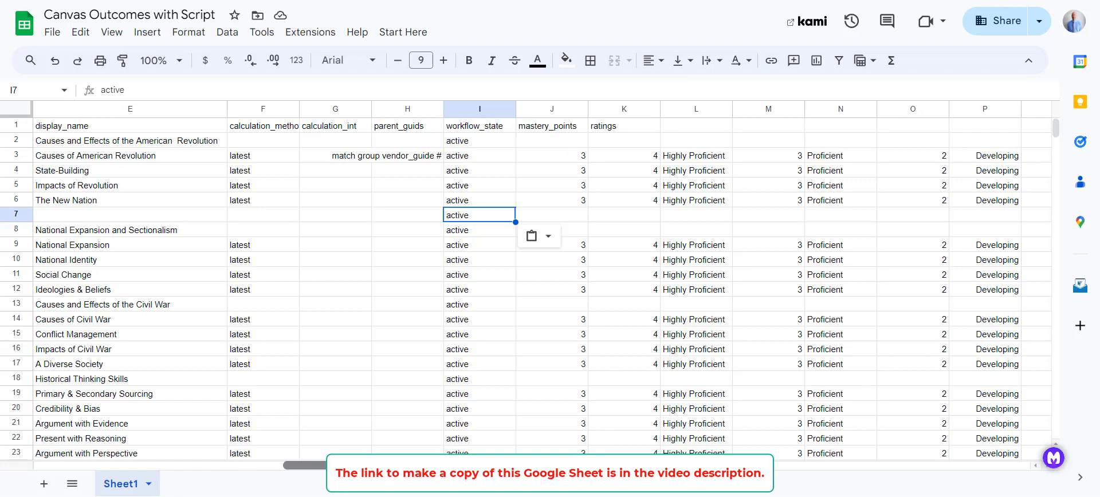
Examine the mastery_points and ratings columns through to the last rating, and return to the sheet's first columns
{"action": "left_click_drag", "start_coordinate": [561, 465], "coordinate": [730, 465]}
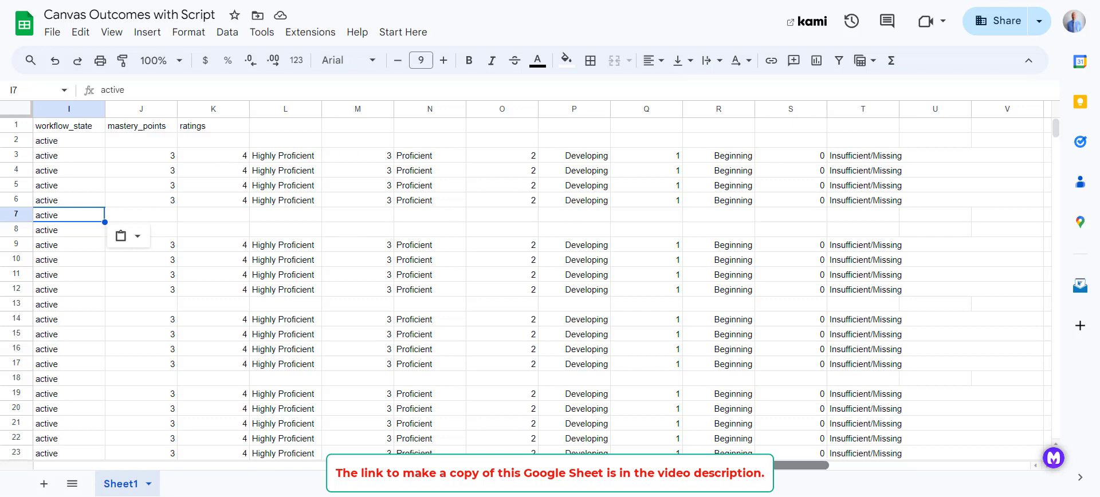
{"action": "scroll", "coordinate": [538, 284], "scroll_direction": "left", "scroll_amount": 1}
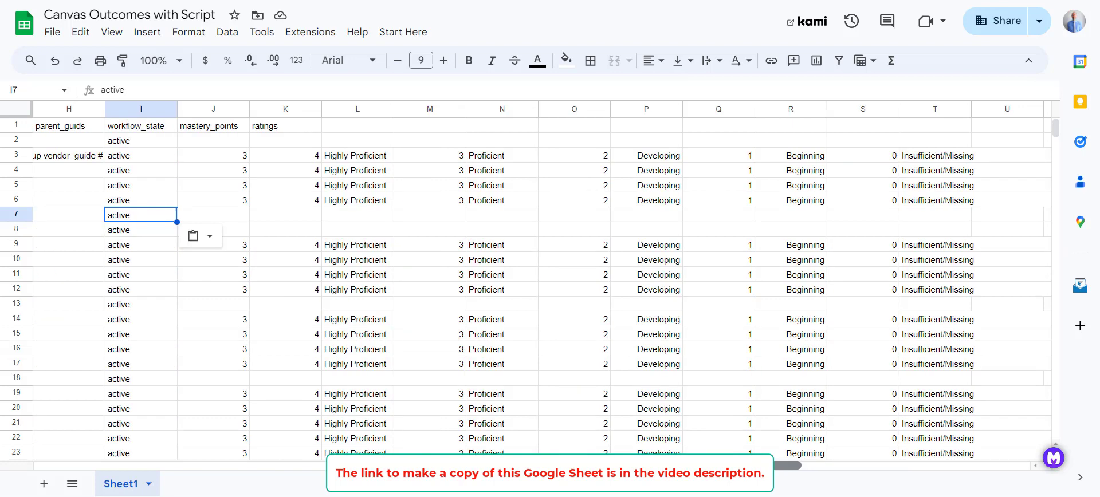
{"action": "scroll", "coordinate": [539, 284], "scroll_direction": "left", "scroll_amount": 1}
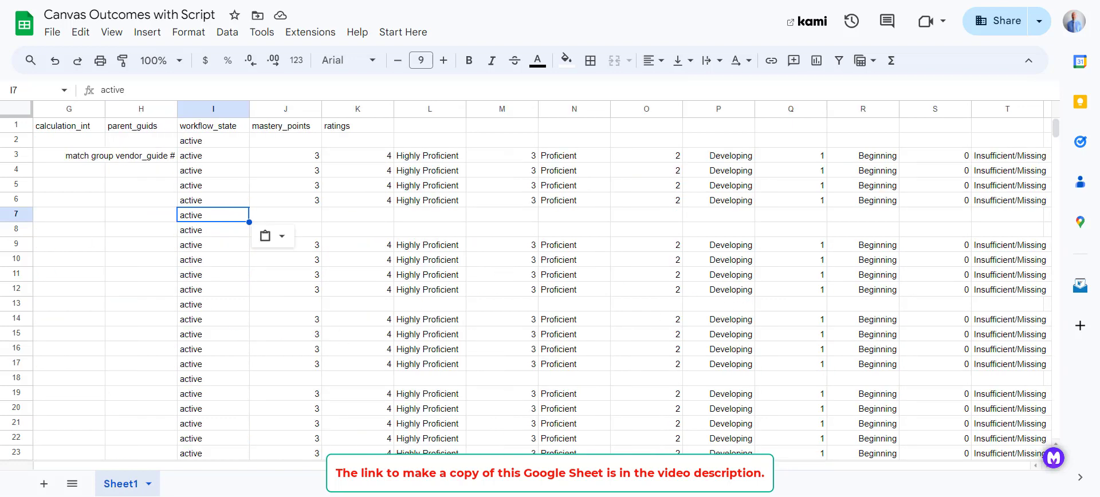
{"action": "scroll", "coordinate": [538, 284], "scroll_direction": "left", "scroll_amount": 1}
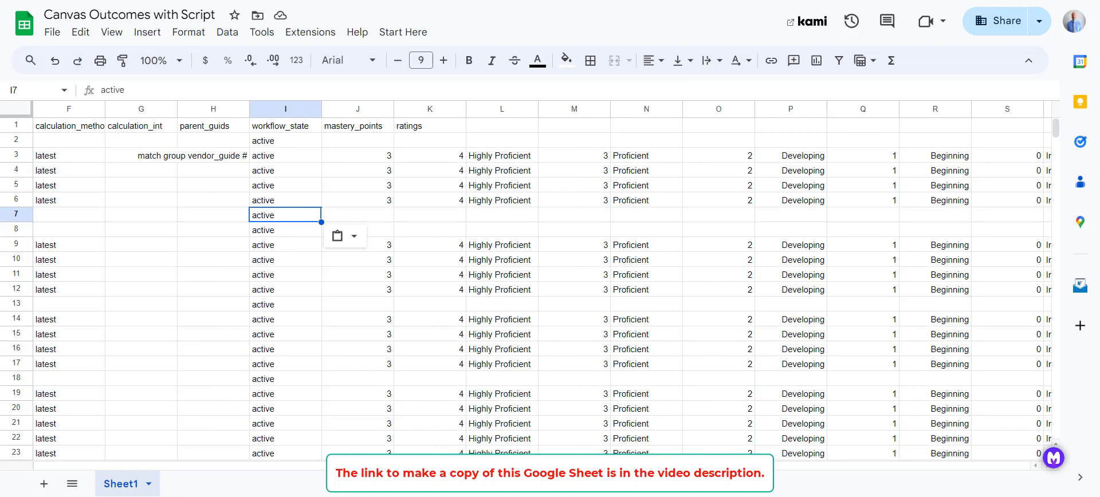
{"action": "scroll", "coordinate": [539, 284], "scroll_direction": "left", "scroll_amount": 1}
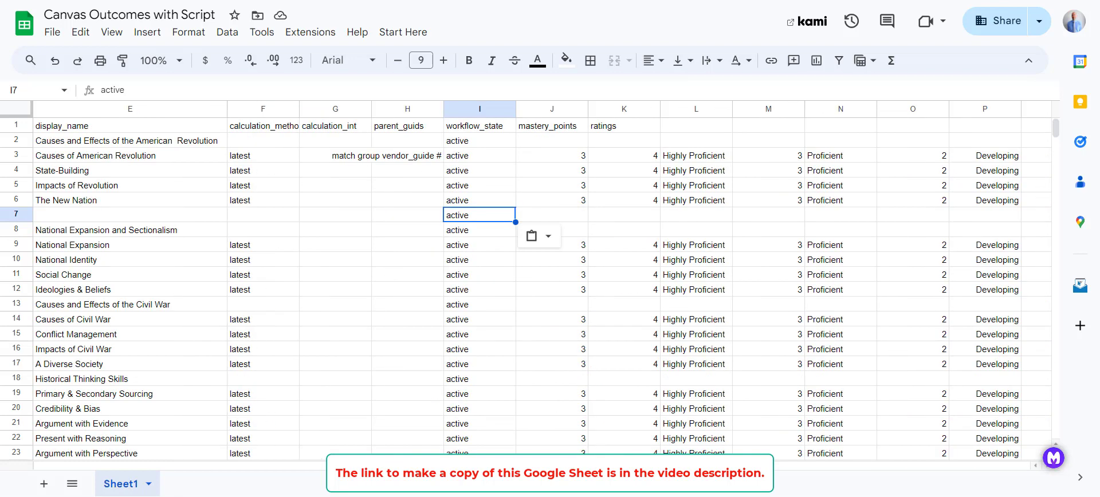
{"action": "scroll", "coordinate": [538, 284], "scroll_direction": "left", "scroll_amount": 1}
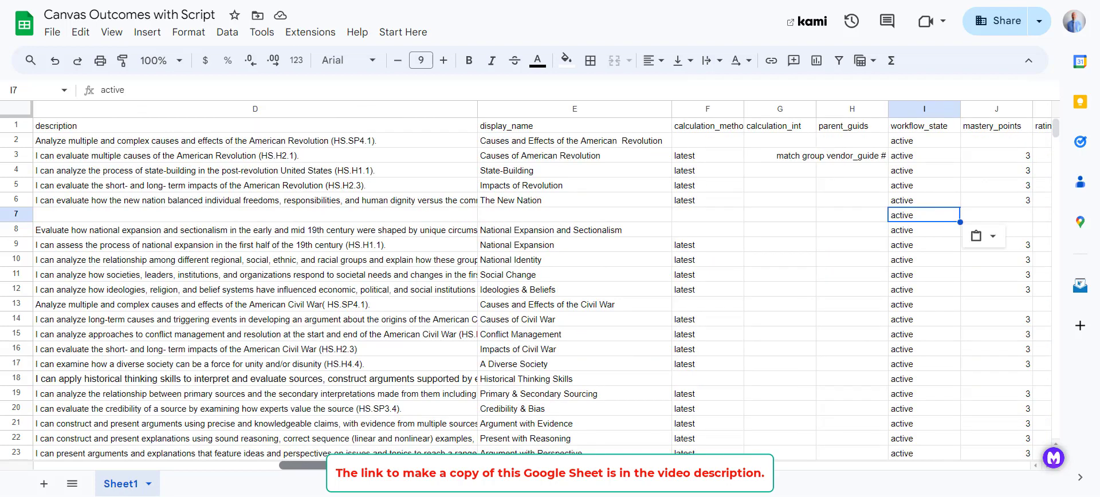
{"action": "scroll", "coordinate": [532, 412], "scroll_direction": "left", "scroll_amount": 3}
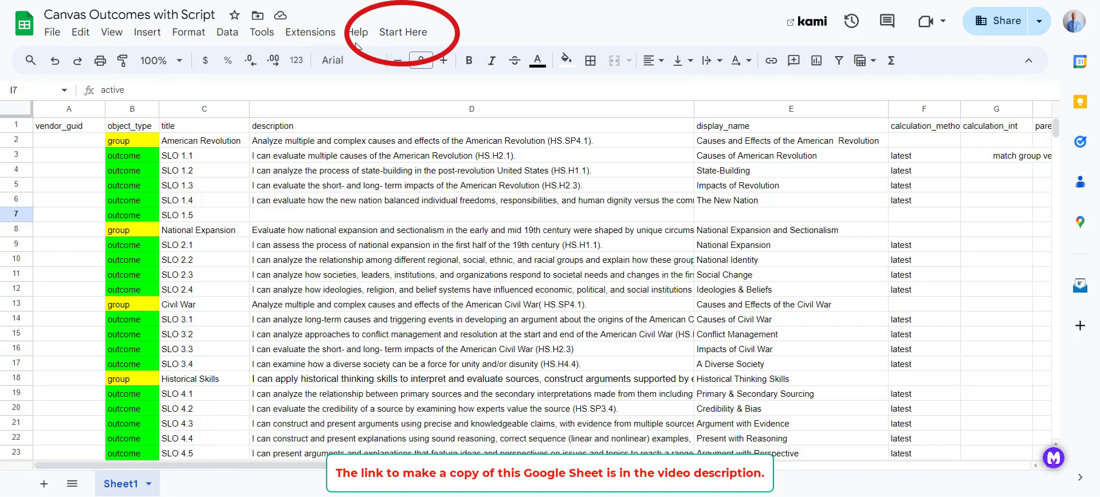
Open the sheet's custom Directions, read through the ID creation, CSV download and Canvas import steps, and close them
{"action": "left_click", "coordinate": [409, 35]}
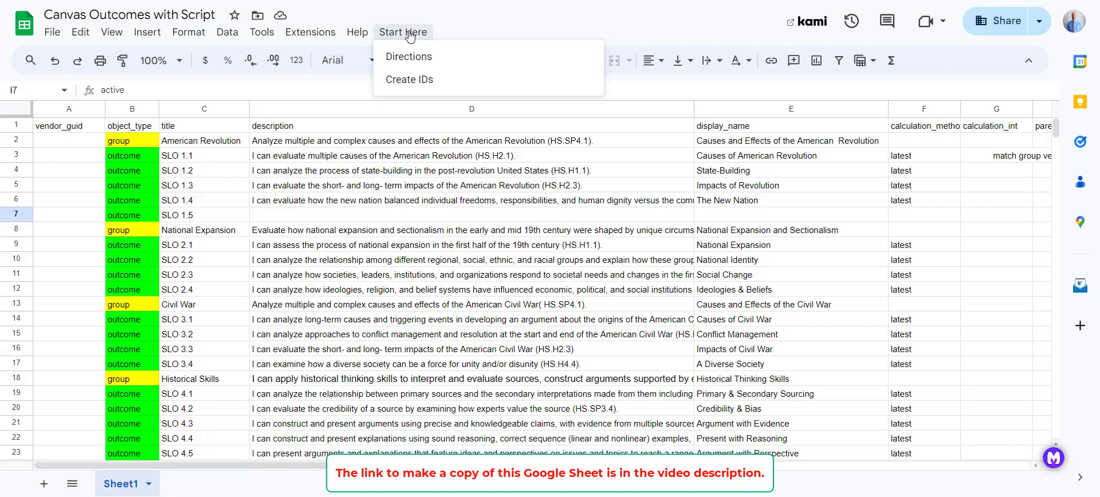
{"action": "left_click", "coordinate": [409, 56]}
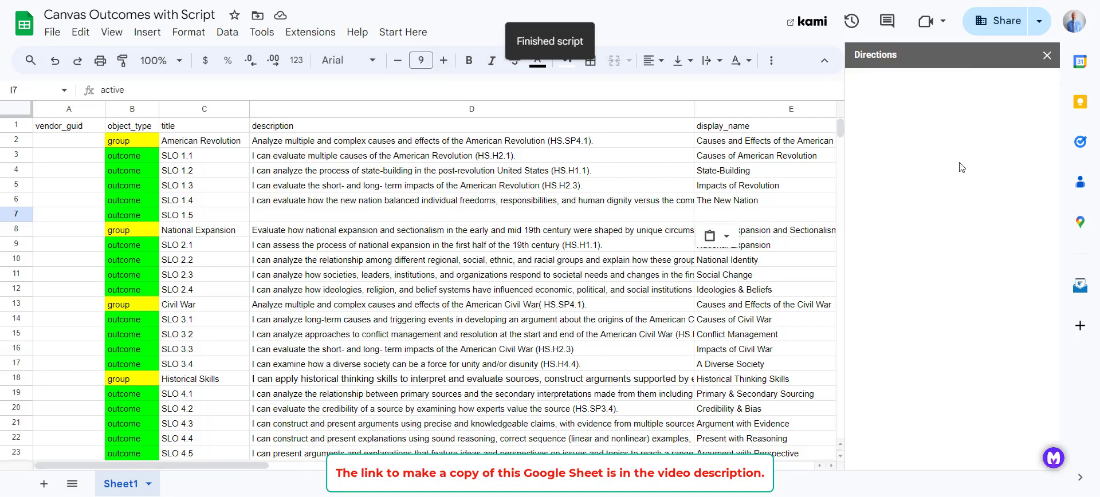
{"action": "scroll", "coordinate": [948, 172], "scroll_direction": "down", "scroll_amount": 5}
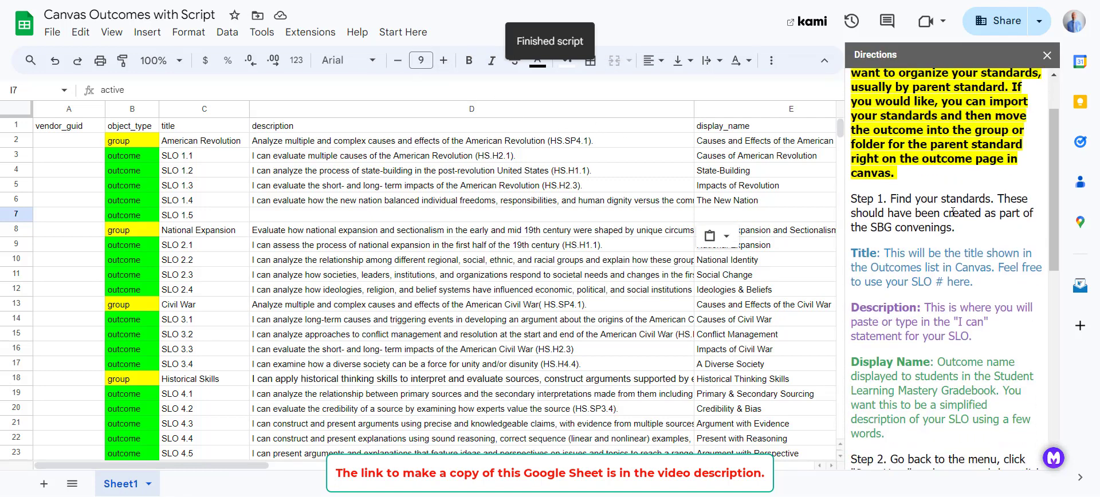
{"action": "scroll", "coordinate": [952, 212], "scroll_direction": "down", "scroll_amount": 12}
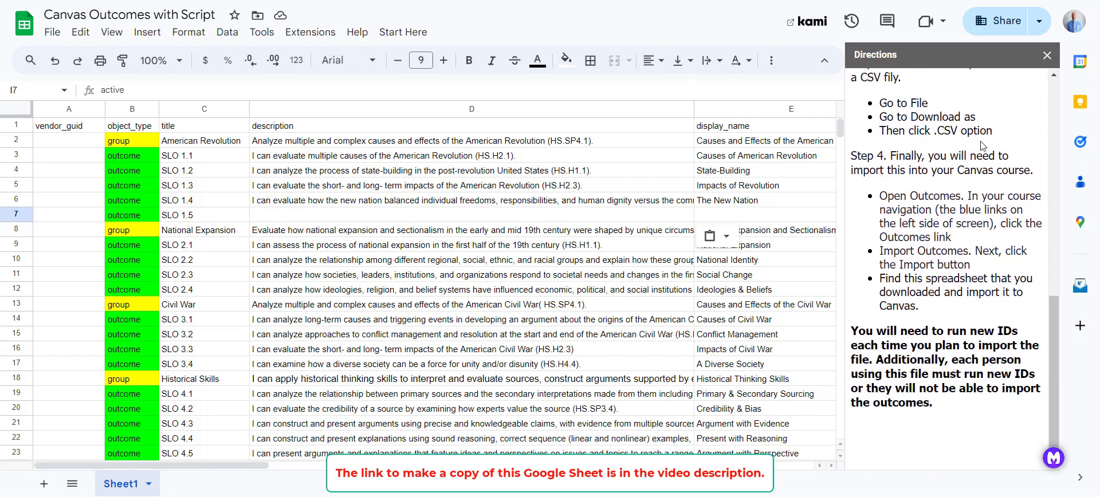
{"action": "scroll", "coordinate": [951, 257], "scroll_direction": "up", "scroll_amount": 3}
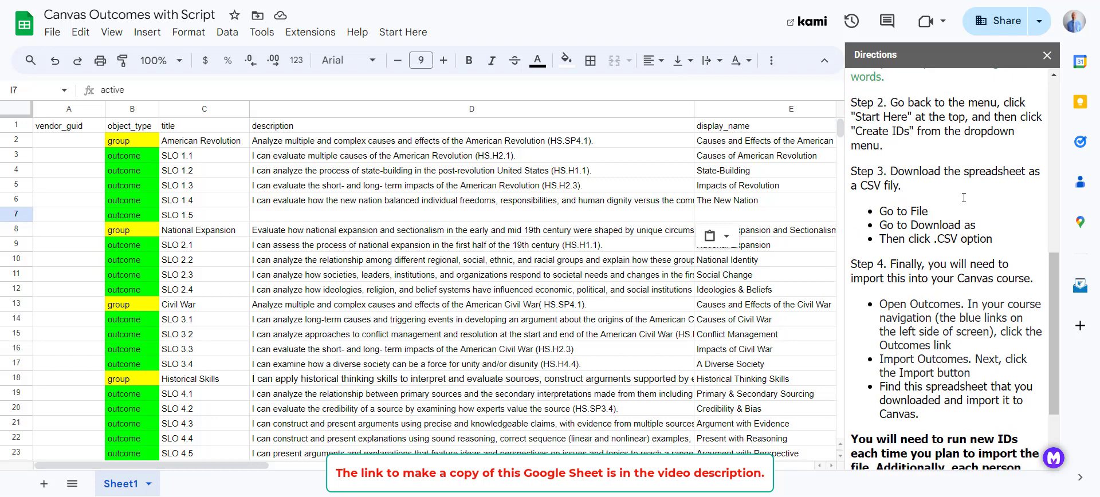
{"action": "left_click", "coordinate": [1047, 55]}
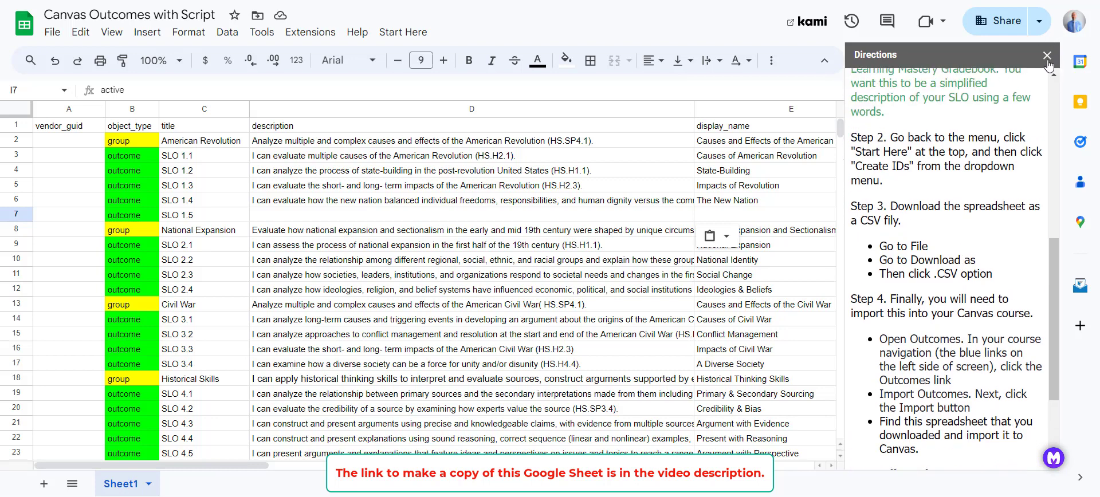
Run the Create IDs script to generate the vendor_guid values, and check the American Revolution group's ID
{"action": "left_click", "coordinate": [402, 33]}
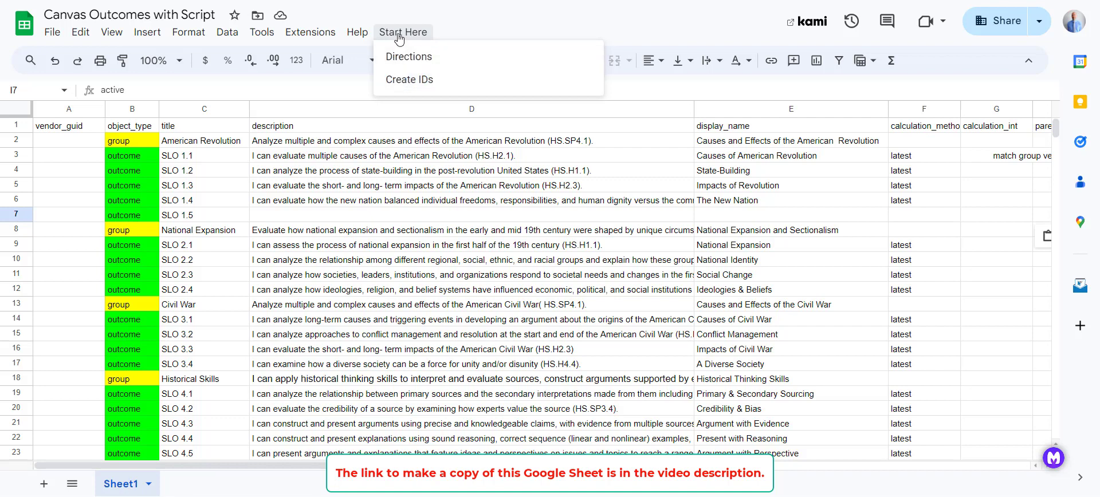
{"action": "left_click", "coordinate": [407, 84]}
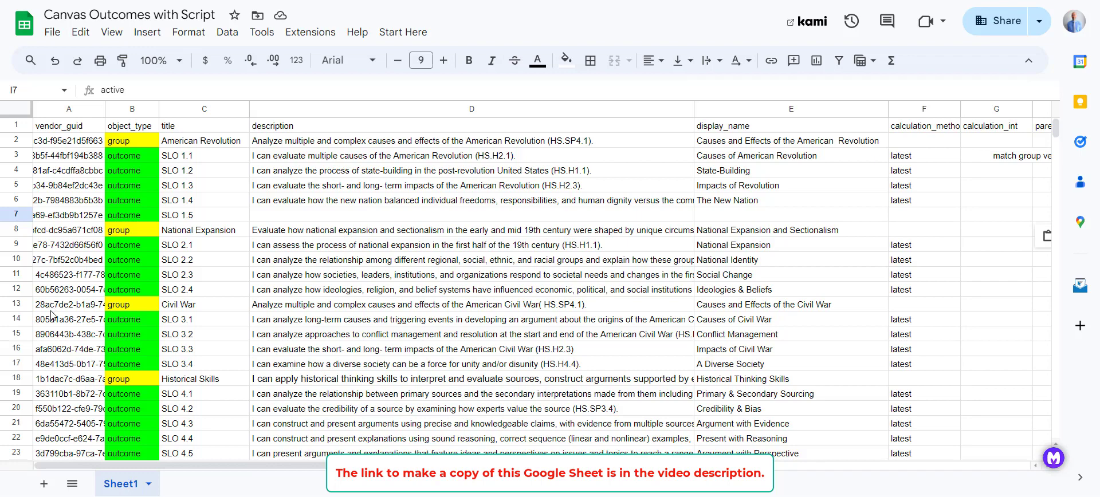
{"action": "scroll", "coordinate": [54, 314], "scroll_direction": "down", "scroll_amount": 3}
{"action": "scroll", "coordinate": [84, 325], "scroll_direction": "up", "scroll_amount": 3}
{"action": "left_click", "coordinate": [80, 145]}
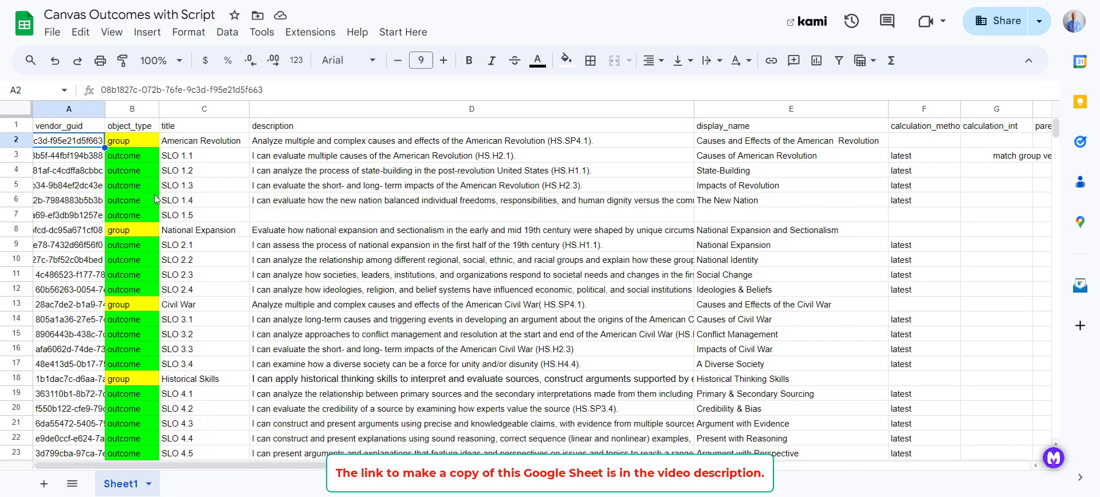
Delete the SLO 1.5 row from the sheet
{"action": "left_click", "coordinate": [16, 215]}
{"action": "right_click", "coordinate": [17, 216]}
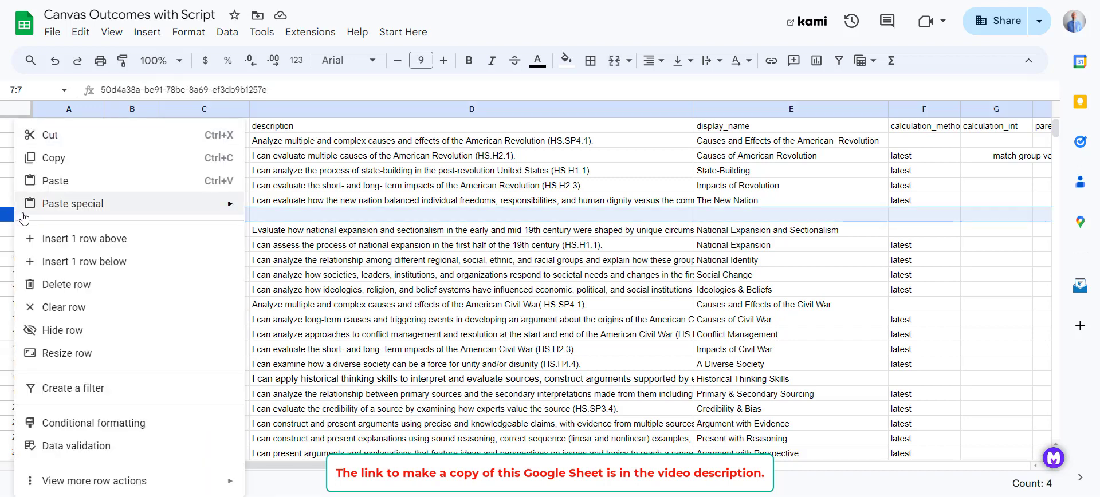
{"action": "left_click", "coordinate": [57, 284]}
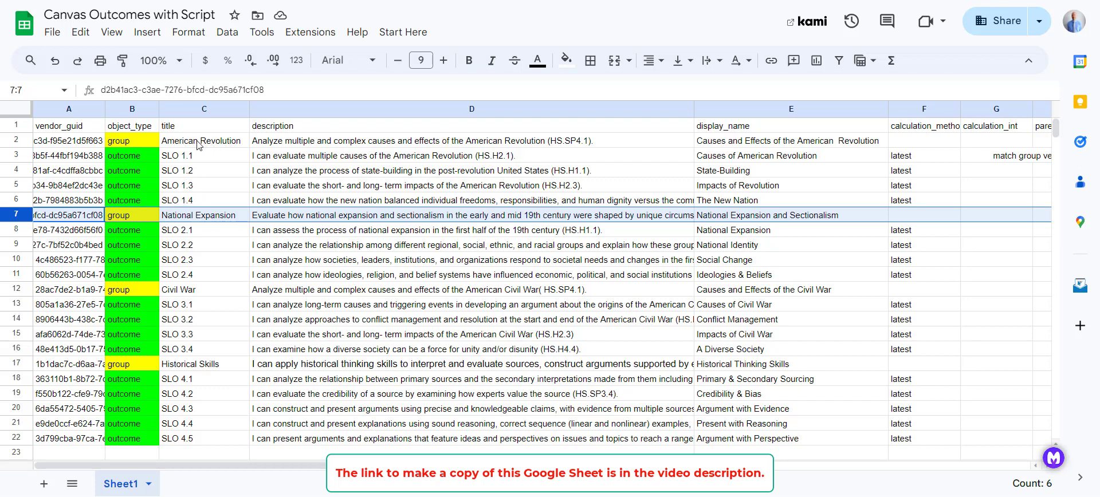
Copy the American Revolution group's vendor_guid into the parent_guids cells of SLO 1.1 through SLO 1.4
{"action": "left_click", "coordinate": [63, 145]}
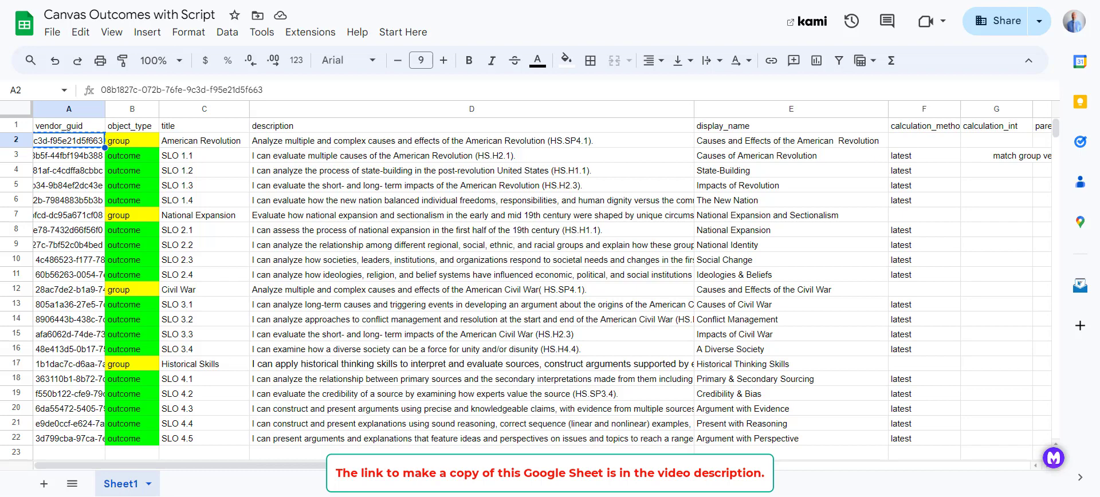
{"action": "left_click_drag", "start_coordinate": [389, 465], "coordinate": [533, 465]}
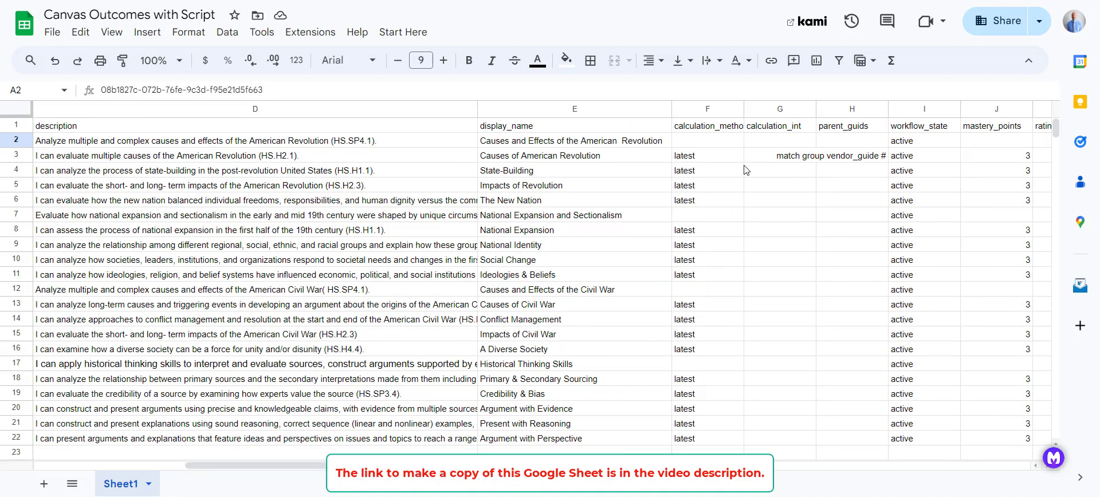
{"action": "left_click", "coordinate": [849, 171]}
{"action": "left_click_drag", "start_coordinate": [849, 156], "coordinate": [851, 196]}
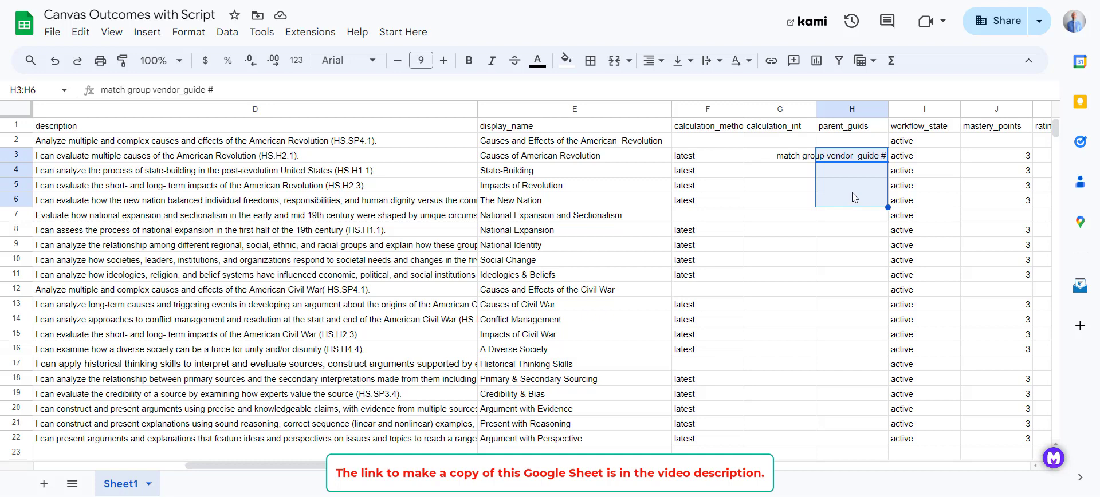
{"action": "key", "text": "ctrl+v"}
{"action": "left_click", "coordinate": [846, 219]}
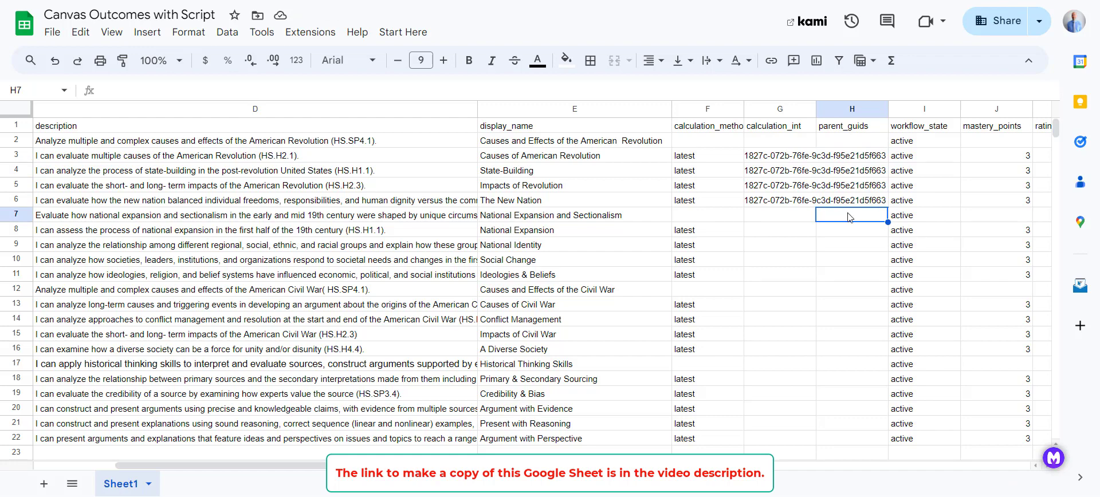
Copy the National Expansion group's vendor_guid into the parent_guids cells of SLO 2.1 through SLO 2.4
{"action": "left_click_drag", "start_coordinate": [407, 465], "coordinate": [326, 465]}
{"action": "left_click", "coordinate": [53, 142]}
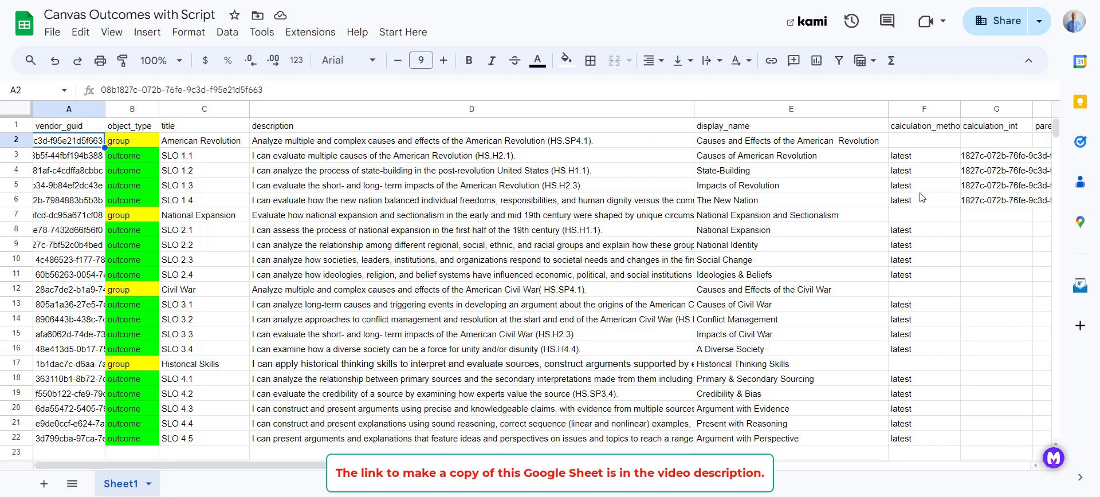
{"action": "left_click", "coordinate": [80, 219]}
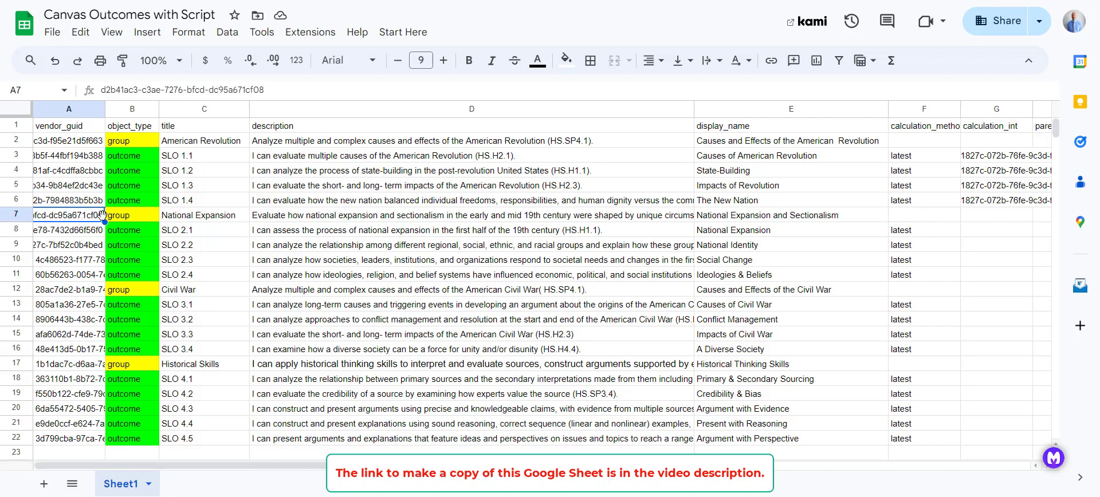
{"action": "key", "text": "ctrl+c"}
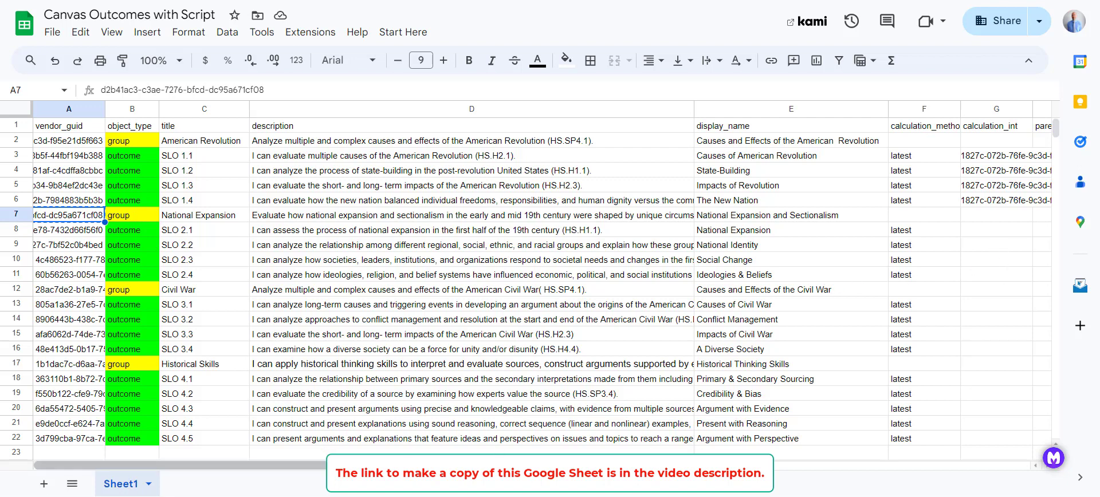
{"action": "left_click_drag", "start_coordinate": [344, 465], "coordinate": [384, 465]}
{"action": "left_click_drag", "start_coordinate": [978, 229], "coordinate": [984, 274]}
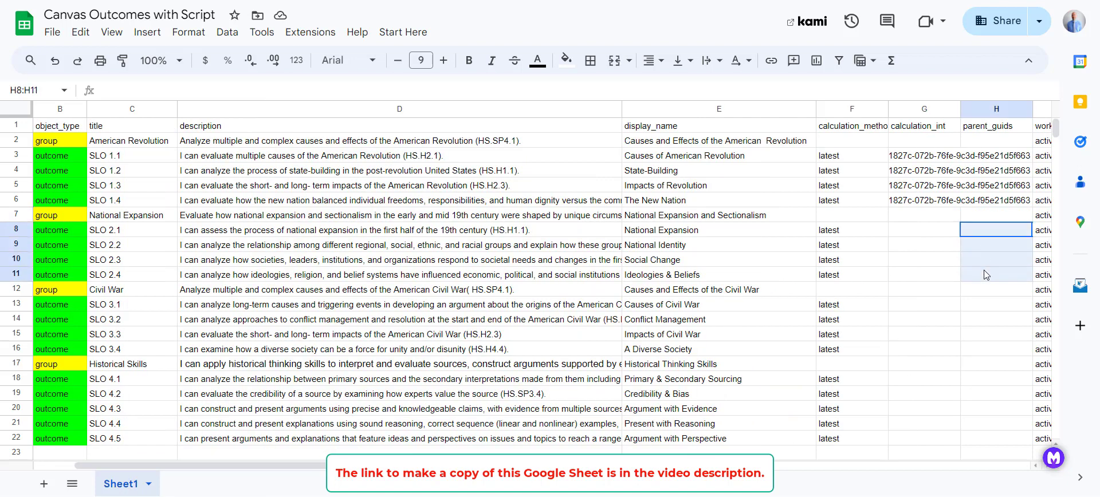
{"action": "key", "text": "ctrl+v"}
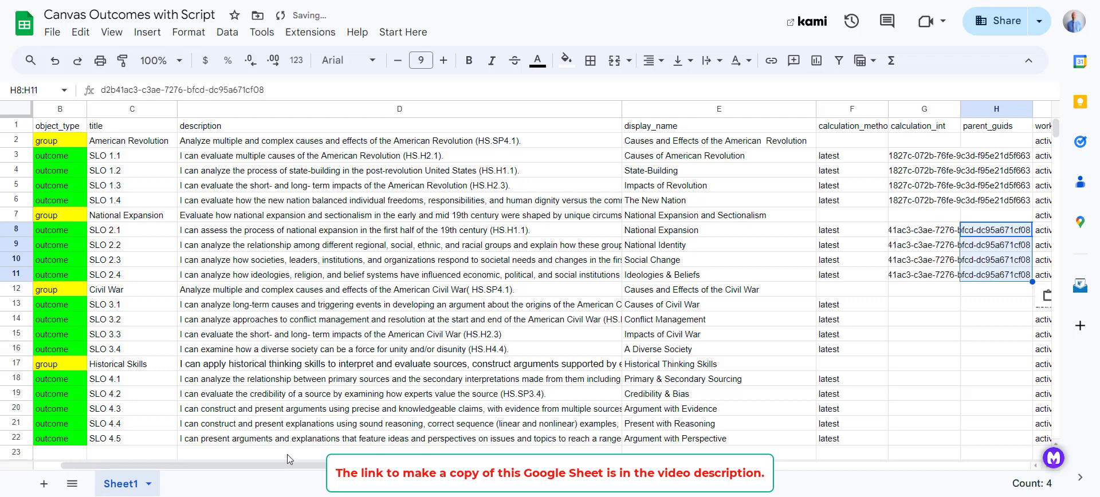
Copy the Civil War group's vendor_guid into the parent_guids cells of SLO 3.1 through SLO 3.4
{"action": "left_click_drag", "start_coordinate": [295, 466], "coordinate": [186, 469]}
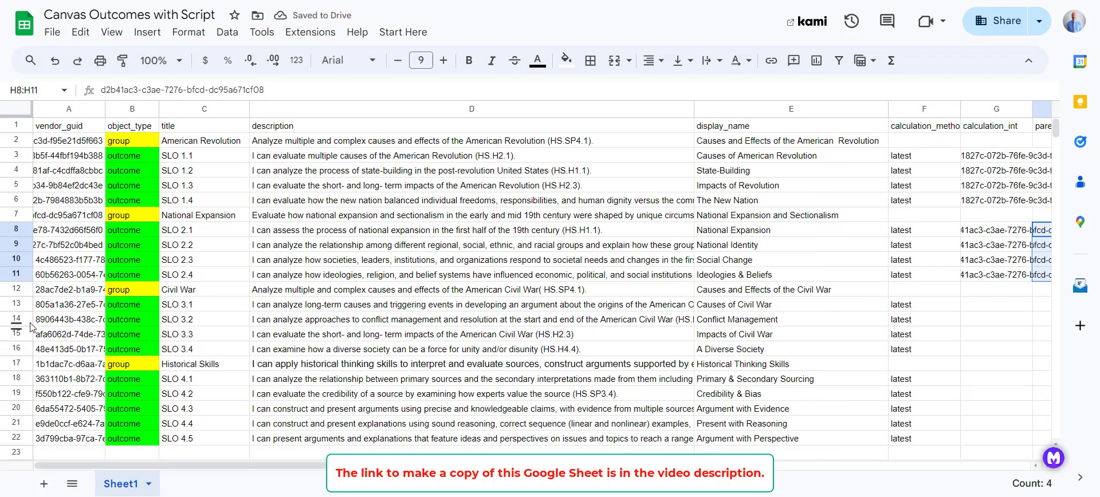
{"action": "left_click", "coordinate": [76, 291]}
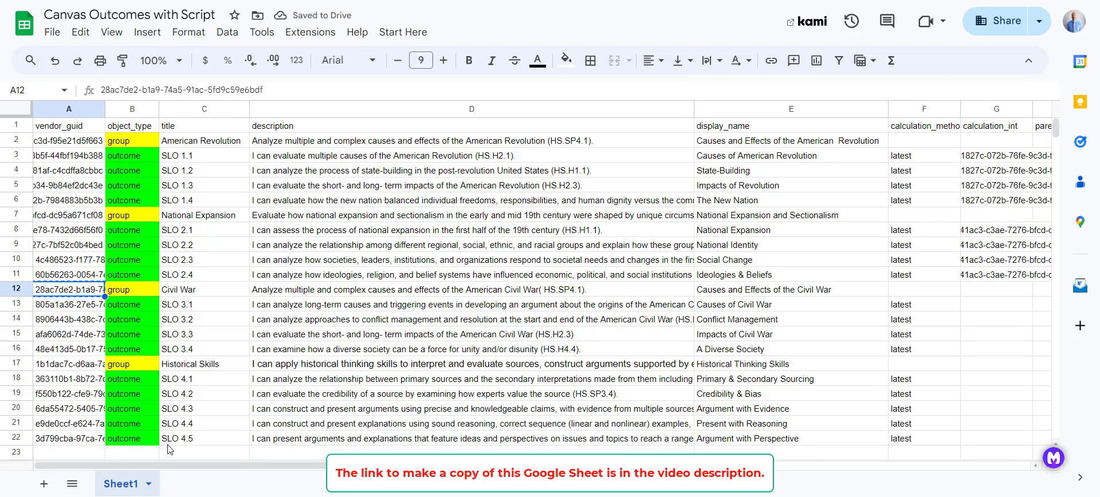
{"action": "left_click_drag", "start_coordinate": [183, 466], "coordinate": [330, 492]}
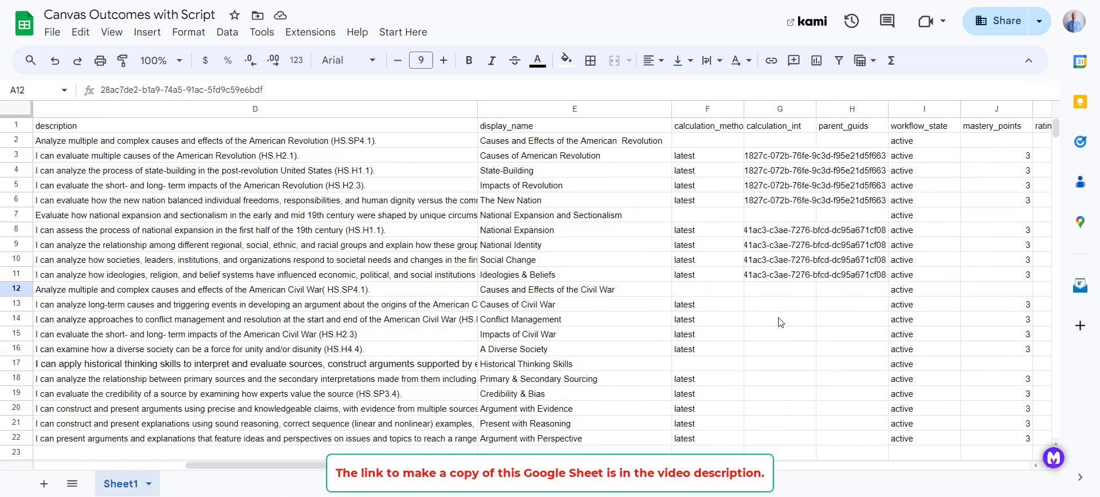
{"action": "left_click", "coordinate": [844, 306]}
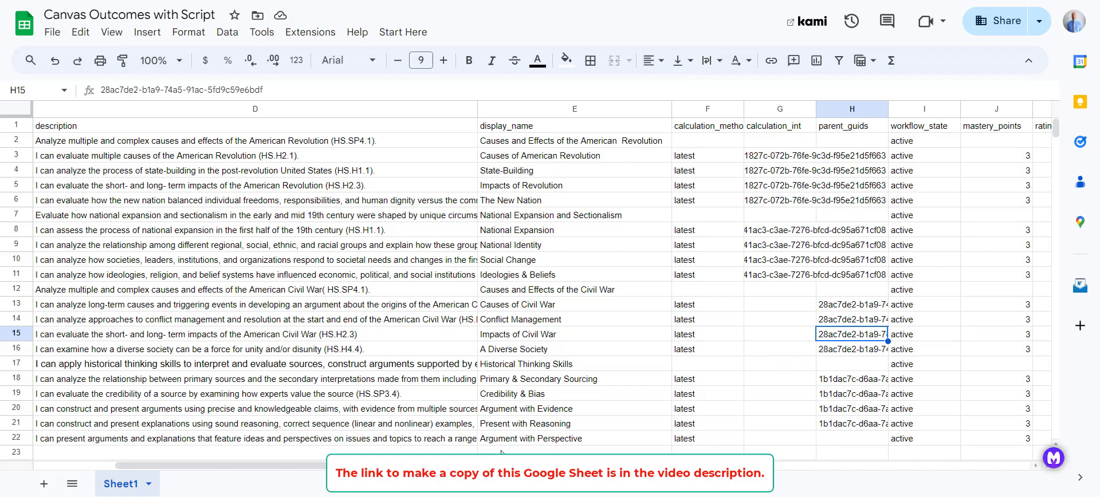
Download the completed outcomes sheet as a Comma Separated Values (.csv) file
{"action": "left_click_drag", "start_coordinate": [351, 463], "coordinate": [270, 462]}
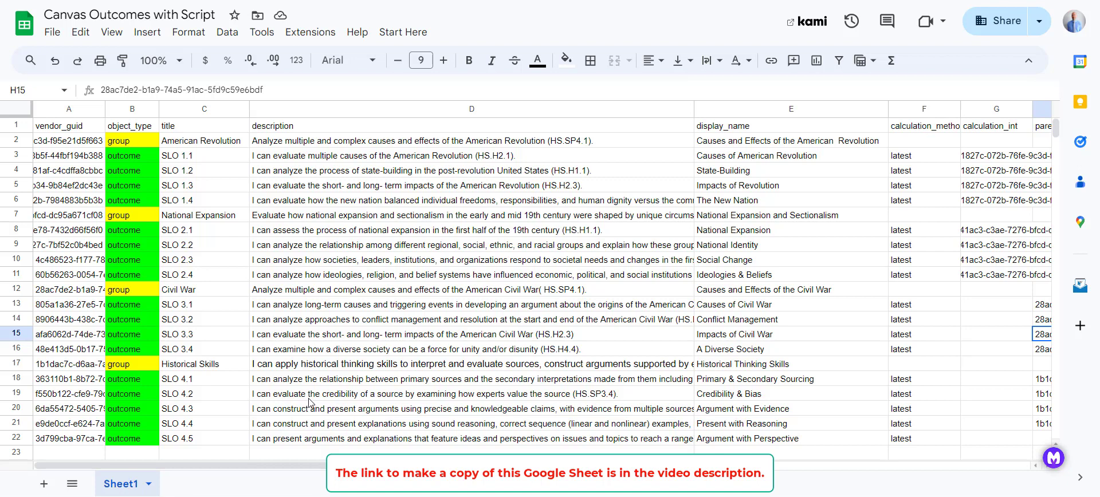
{"action": "left_click", "coordinate": [56, 33]}
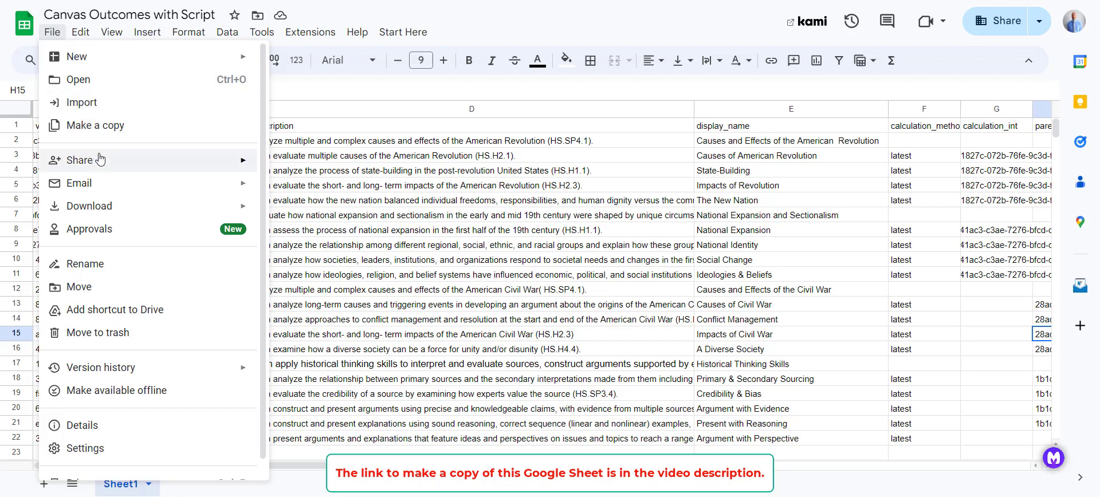
{"action": "mouse_move", "coordinate": [105, 208]}
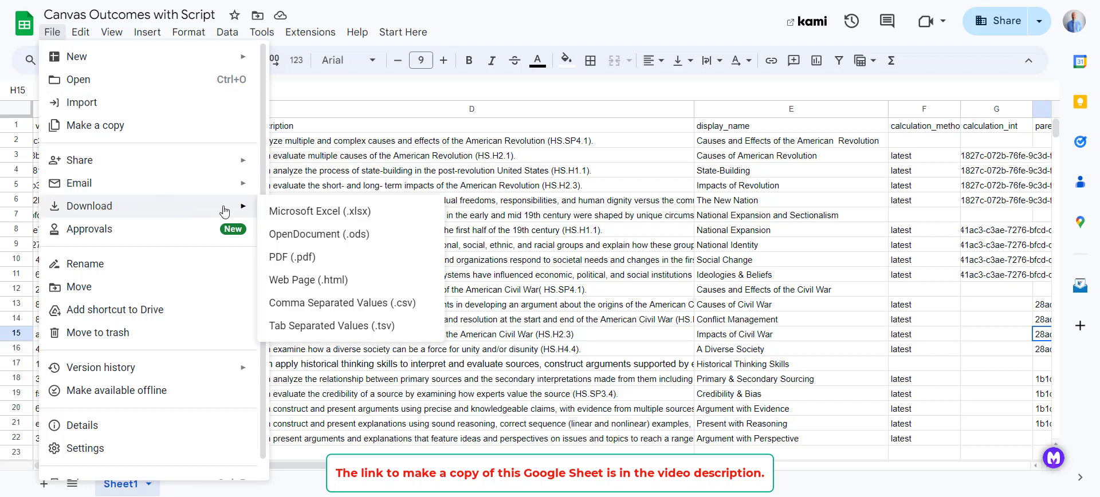
{"action": "left_click", "coordinate": [304, 310]}
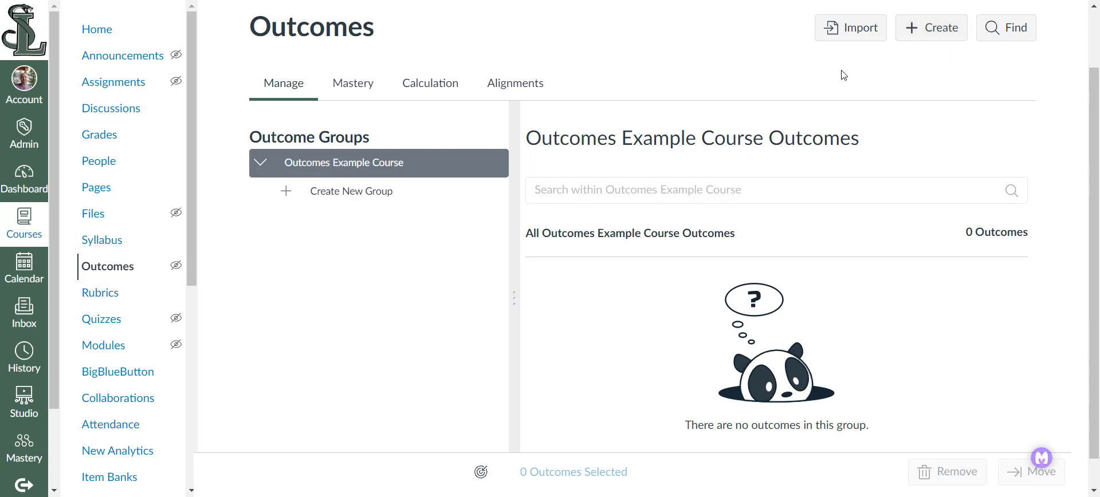
In Canvas, import the file "Canvas Outcomes with Script - Sheet1" into the Outcomes Example Course's outcomes
{"action": "left_click", "coordinate": [850, 33]}
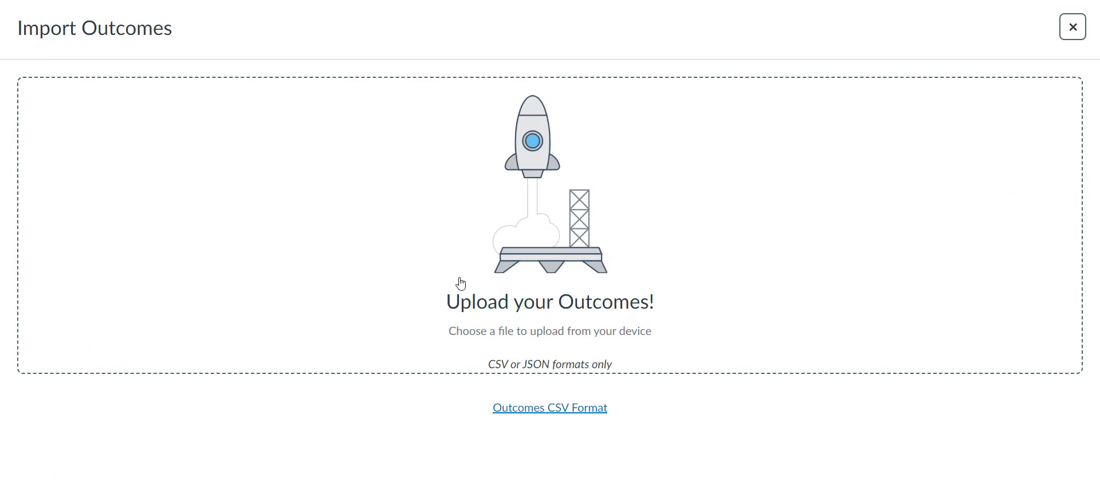
{"action": "left_click", "coordinate": [524, 223]}
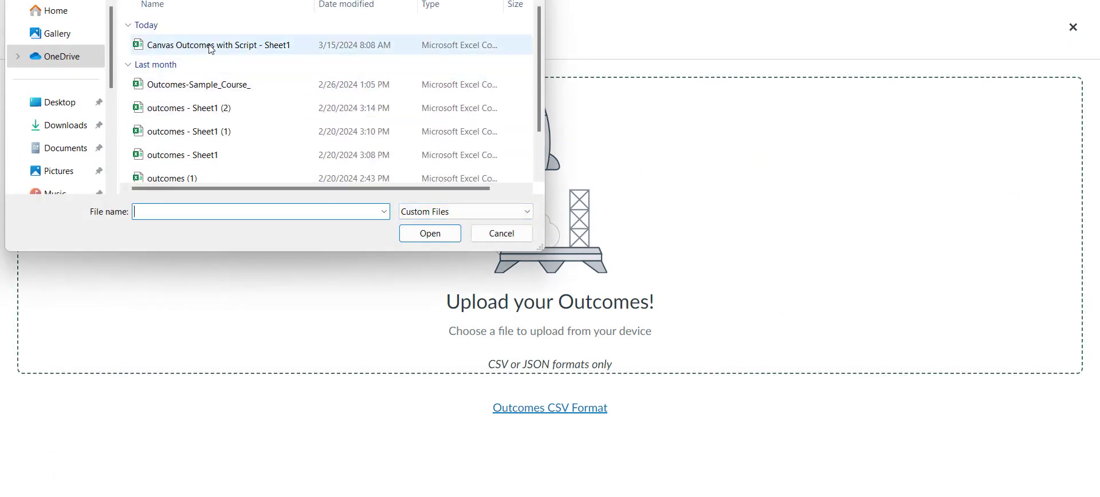
{"action": "left_click", "coordinate": [211, 48]}
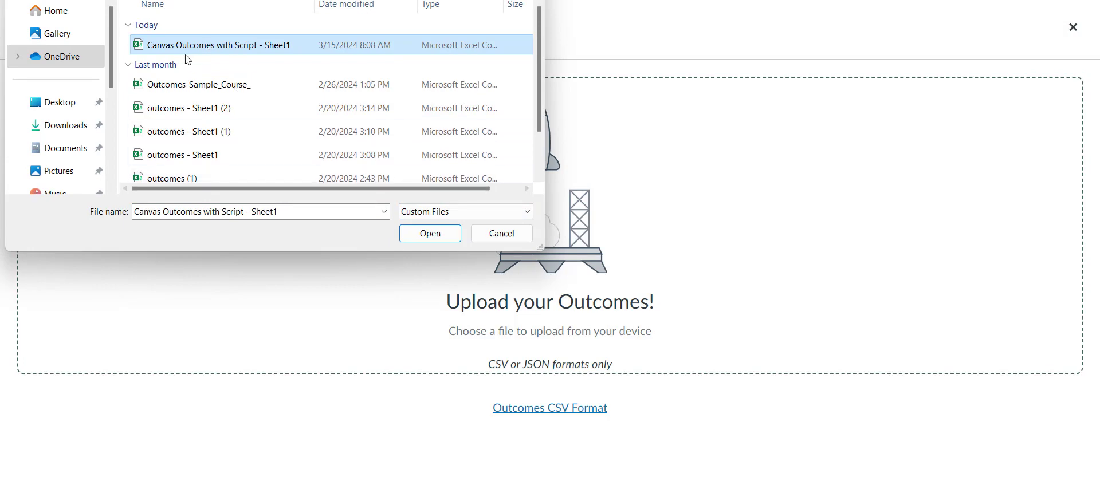
{"action": "left_click", "coordinate": [429, 234]}
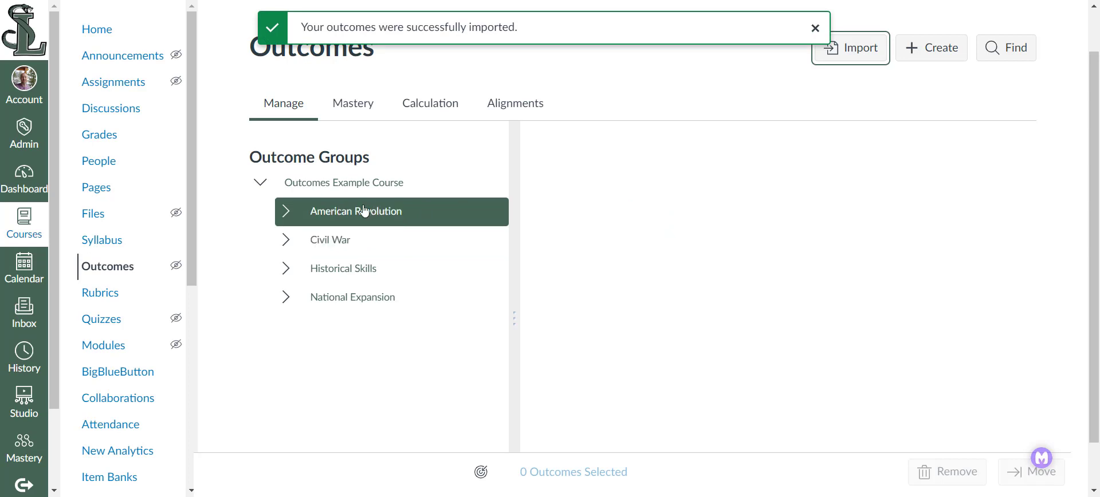
Review the imported outcomes in the American Revolution and Civil War groups, collapsing each group after viewing it
{"action": "left_click", "coordinate": [282, 216]}
{"action": "scroll", "coordinate": [712, 307], "scroll_direction": "down", "scroll_amount": 1}
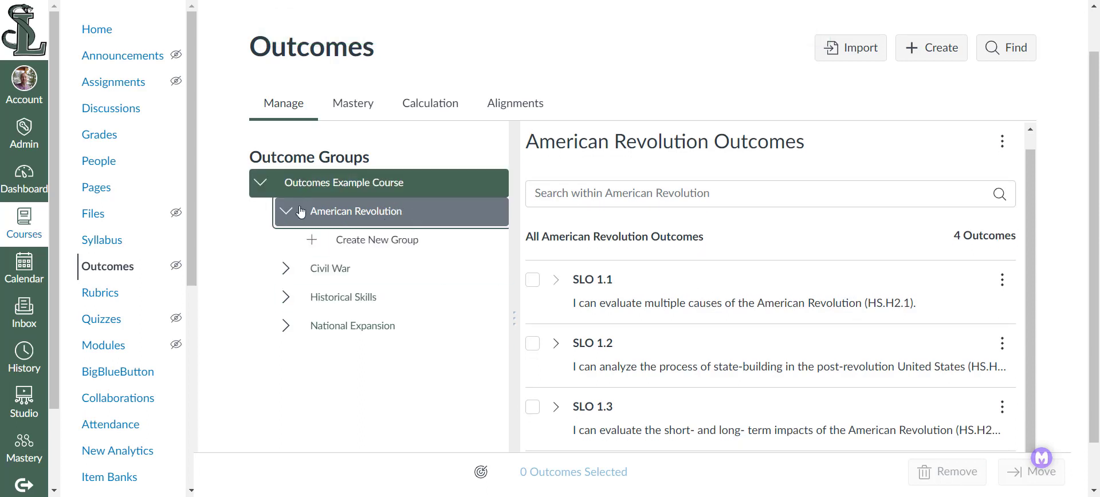
{"action": "scroll", "coordinate": [715, 300], "scroll_direction": "down", "scroll_amount": 1}
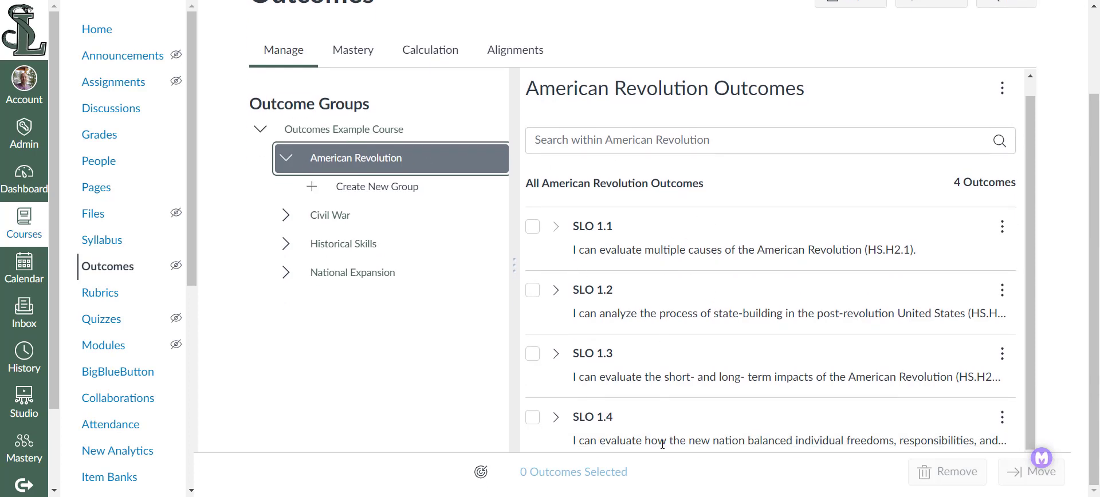
{"action": "left_click", "coordinate": [284, 161]}
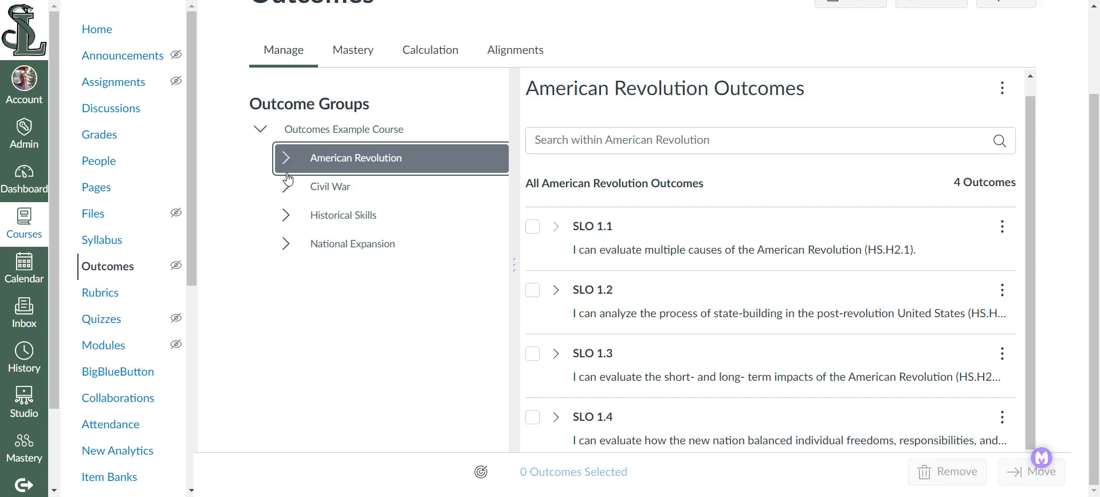
{"action": "left_click", "coordinate": [289, 188]}
{"action": "scroll", "coordinate": [724, 264], "scroll_direction": "down", "scroll_amount": 1}
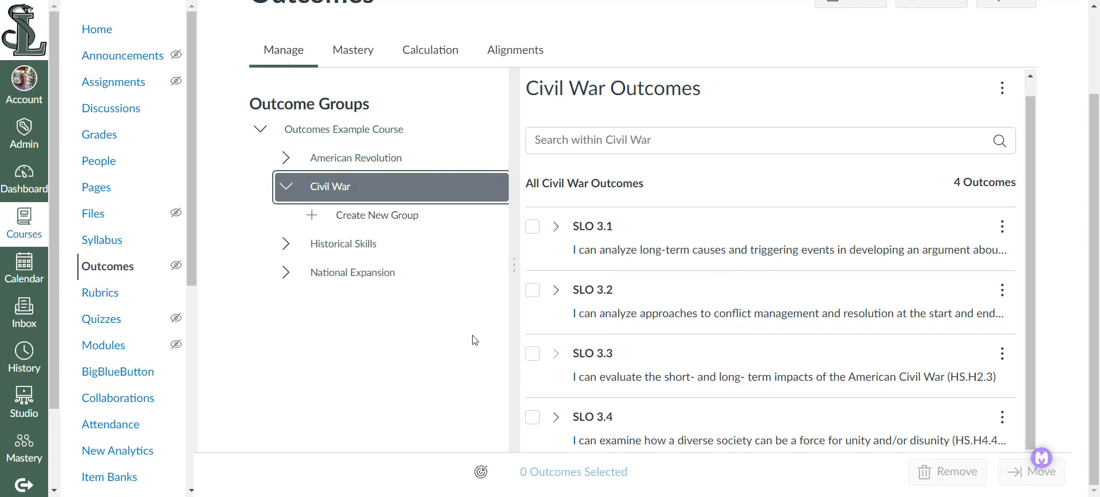
{"action": "left_click", "coordinate": [286, 187]}
Review the imported outcomes in the Historical Skills and National Expansion groups, and leave both groups collapsed
{"action": "left_click", "coordinate": [284, 221]}
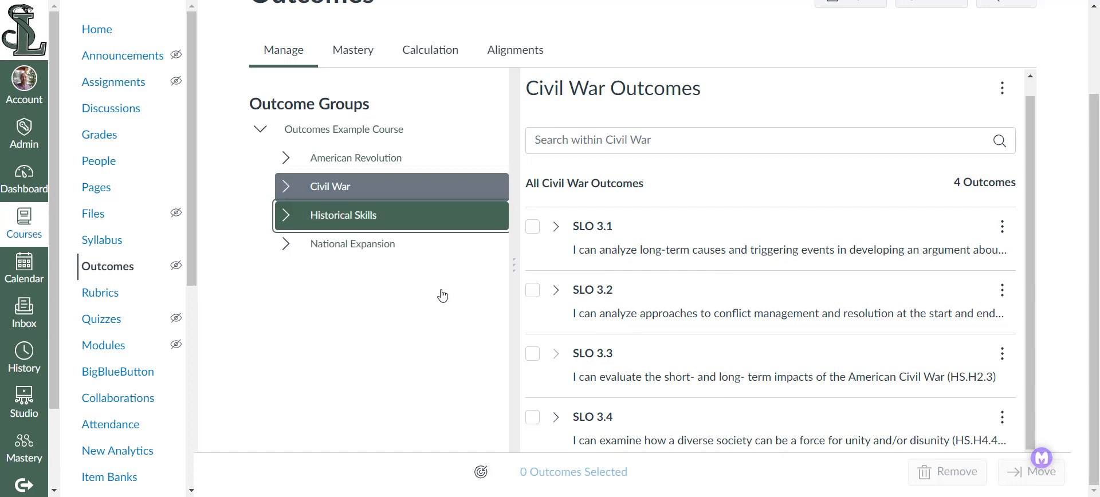
{"action": "left_click", "coordinate": [286, 225]}
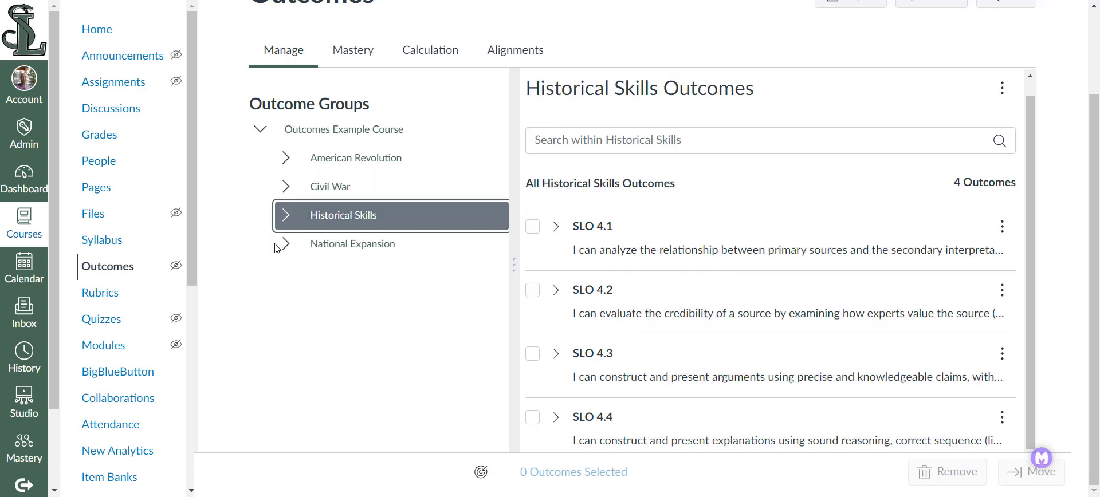
{"action": "left_click", "coordinate": [285, 245]}
{"action": "scroll", "coordinate": [745, 280], "scroll_direction": "down", "scroll_amount": 1}
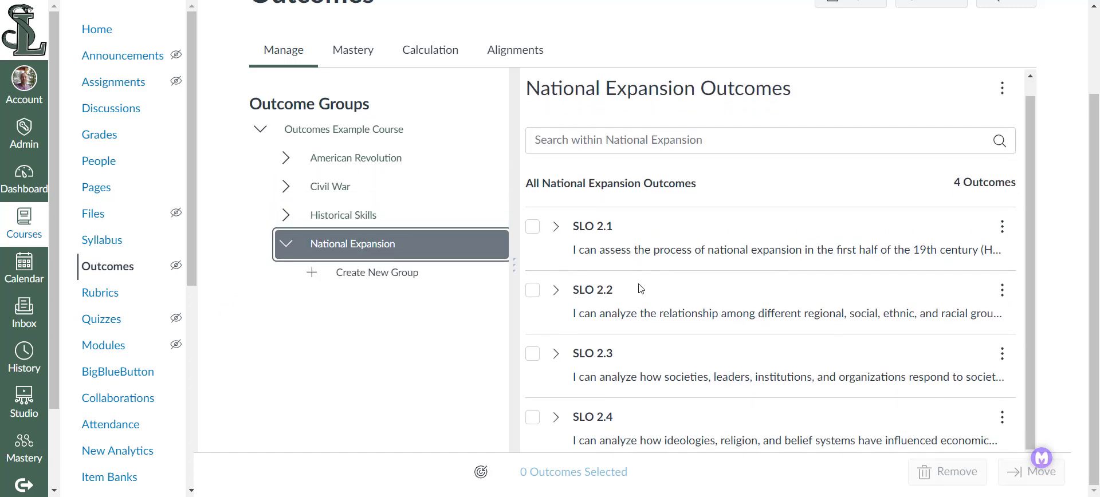
{"action": "left_click", "coordinate": [285, 246]}
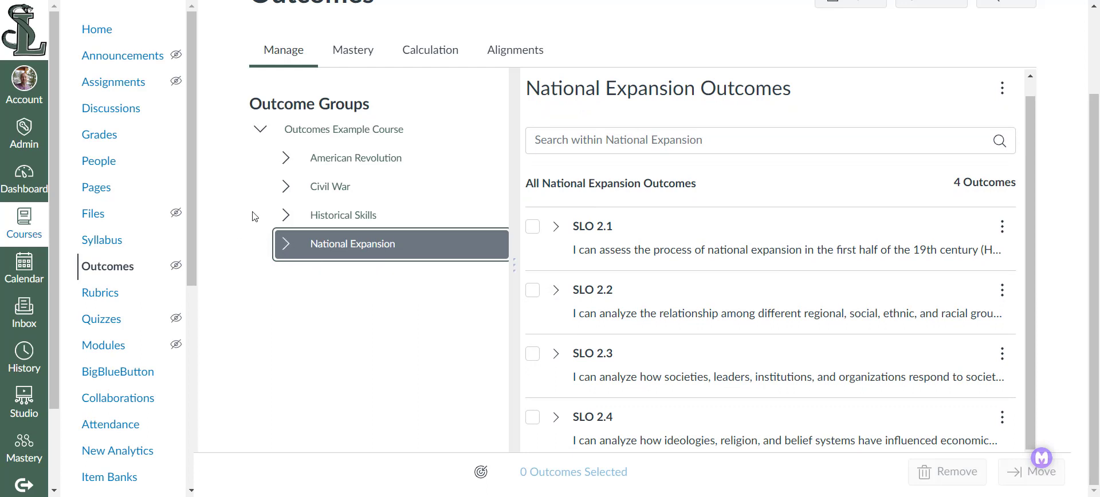